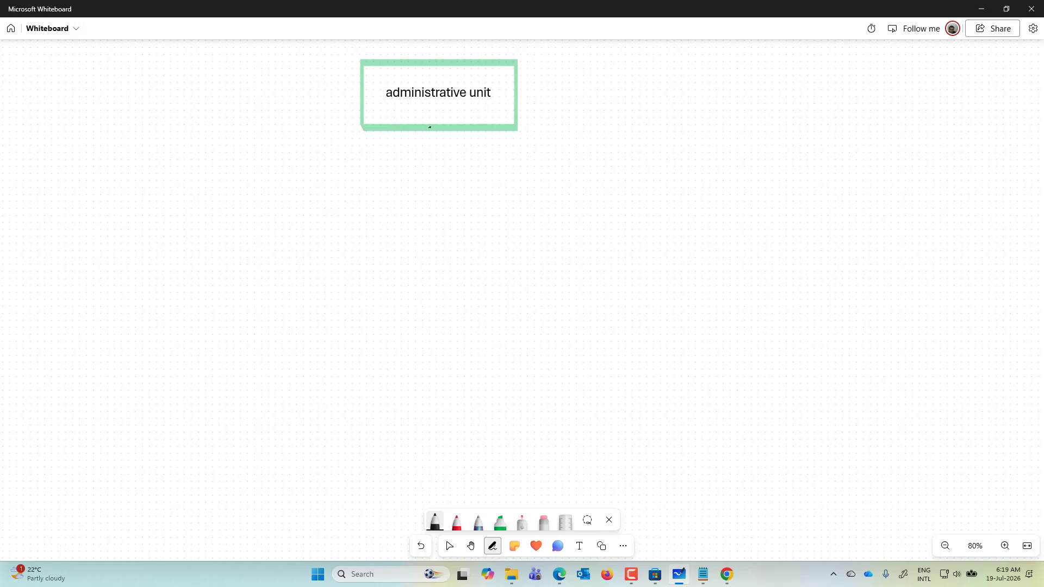
# Draw a black rectangle below and left of the "administrative unit" title, with branch lines labelled "Users" and "Groups" on its right side.
pyautogui.moveTo(264, 186)
pyautogui.mouseDown()
pyautogui.moveTo(245, 180)
pyautogui.moveTo(141, 258)
pyautogui.moveTo(265, 231)
pyautogui.moveTo(263, 181)
pyautogui.mouseUp()
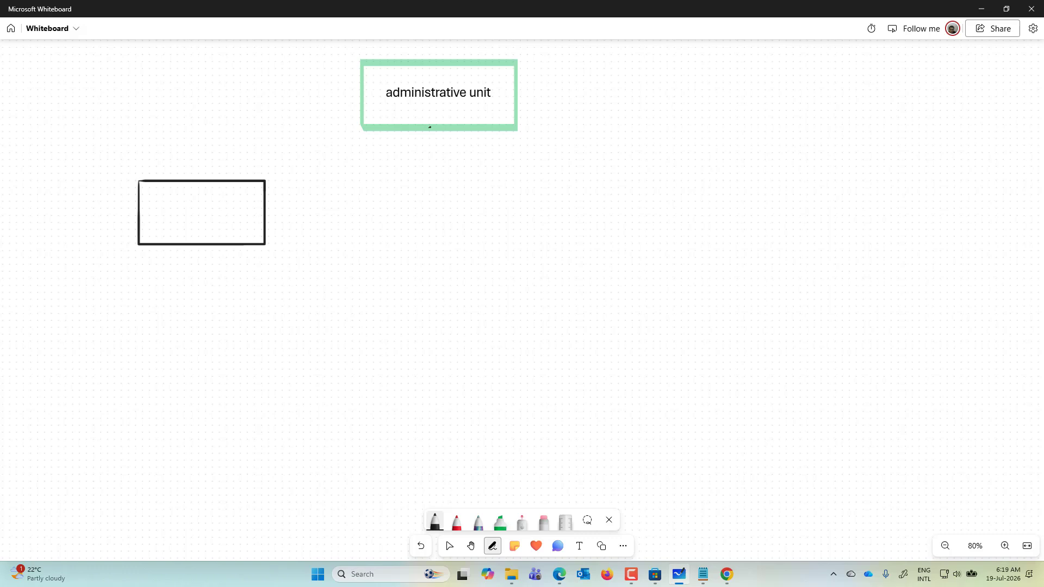
pyautogui.moveTo(260, 202)
pyautogui.mouseDown()
pyautogui.moveTo(305, 176)
pyautogui.moveTo(333, 185)
pyautogui.mouseUp()
pyautogui.moveTo(335, 183); pyautogui.dragTo(343, 175)
pyautogui.moveTo(349, 172); pyautogui.dragTo(342, 188)
pyautogui.moveTo(262, 222); pyautogui.dragTo(310, 216)
pyautogui.moveTo(317, 222); pyautogui.dragTo(340, 214)
pyautogui.moveTo(342, 208)
pyautogui.mouseDown()
pyautogui.moveTo(343, 224)
pyautogui.moveTo(348, 212)
pyautogui.mouseUp()
pyautogui.moveTo(356, 206); pyautogui.dragTo(352, 221)
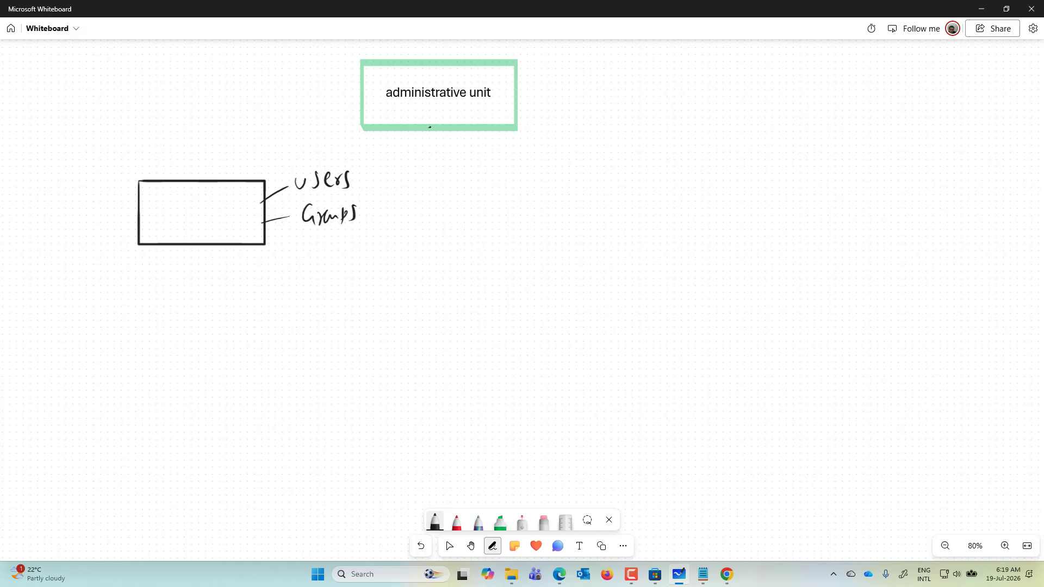
# Add a third branch labelled "Devices" and frame the three branch labels with the green highlighter.
pyautogui.moveTo(266, 238); pyautogui.dragTo(292, 255)
pyautogui.moveTo(306, 241)
pyautogui.mouseDown()
pyautogui.moveTo(304, 260)
pyautogui.moveTo(312, 256)
pyautogui.mouseUp()
pyautogui.moveTo(317, 249); pyautogui.dragTo(332, 254)
pyautogui.moveTo(334, 243); pyautogui.dragTo(361, 256)
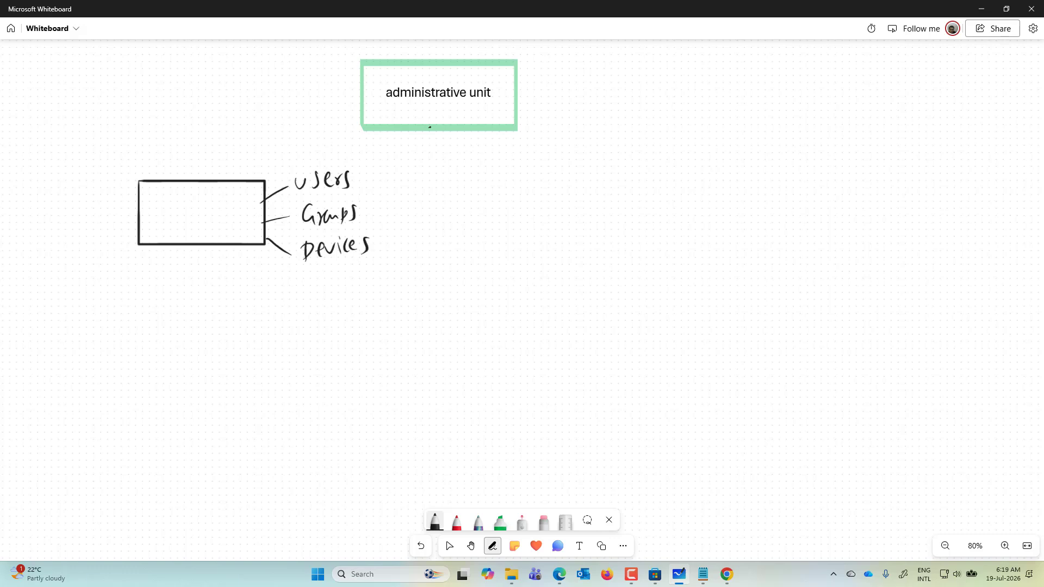
pyautogui.click(500, 522)
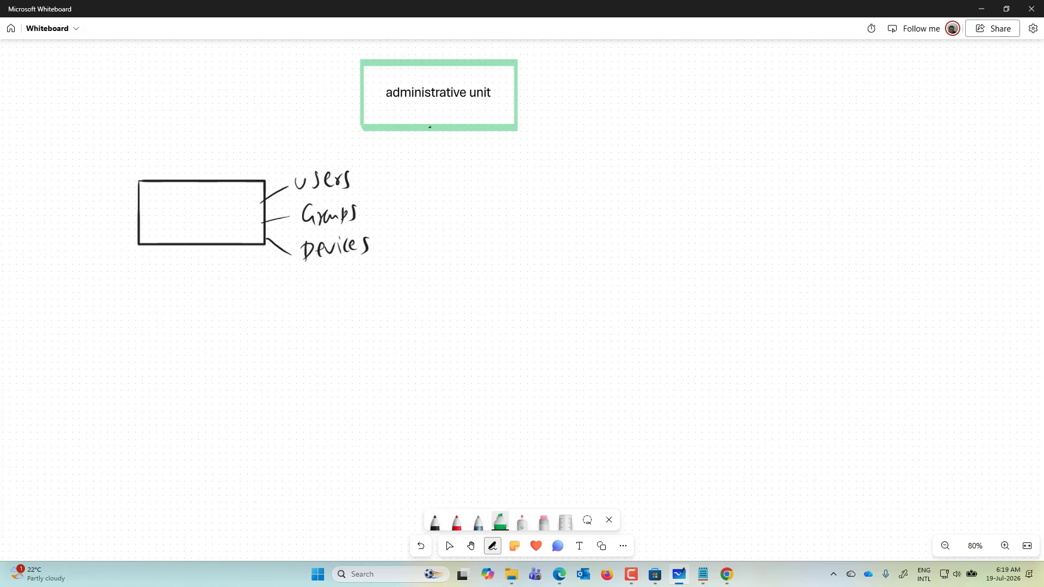
pyautogui.moveTo(369, 164)
pyautogui.mouseDown()
pyautogui.moveTo(288, 158)
pyautogui.moveTo(315, 291)
pyautogui.moveTo(378, 173)
pyautogui.mouseUp()
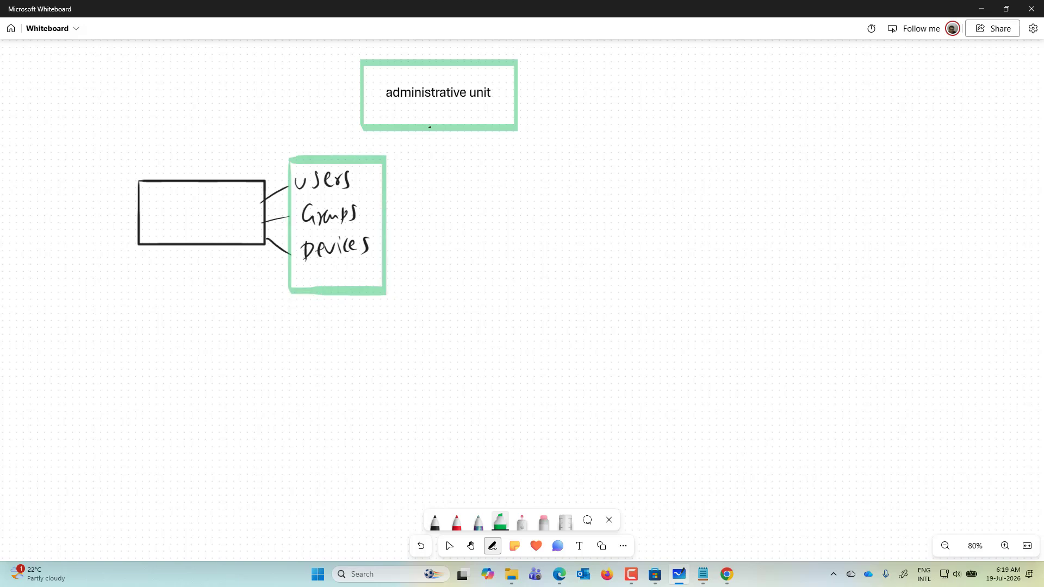
# With the black pen, draw a line from the rectangle down to a boxed "Delegate" label, followed by an arrow and a stick figure's head.
pyautogui.click(435, 521)
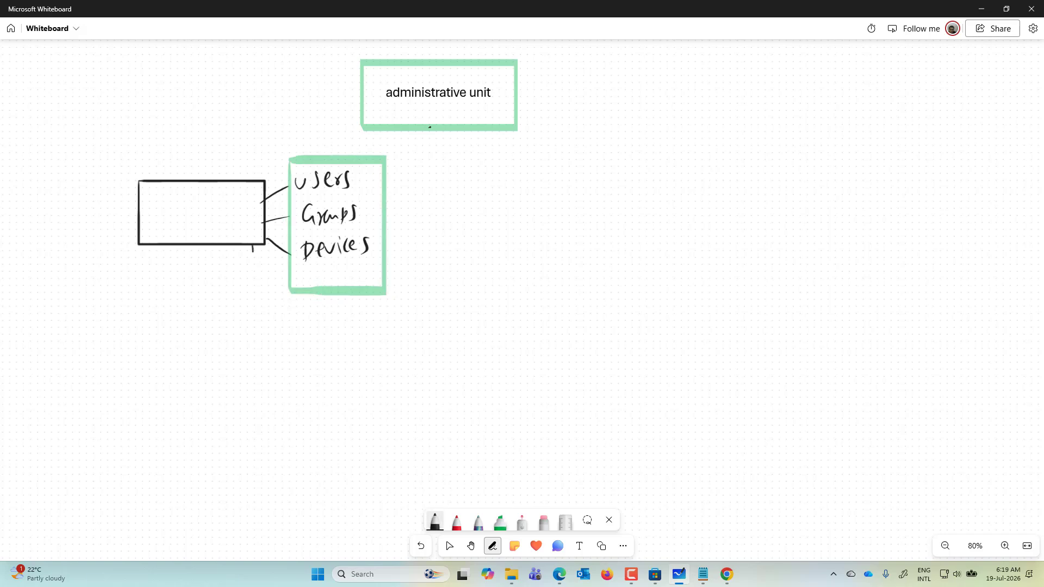
pyautogui.moveTo(253, 246); pyautogui.dragTo(301, 333)
pyautogui.moveTo(314, 319); pyautogui.dragTo(321, 332)
pyautogui.moveTo(326, 327)
pyautogui.mouseDown()
pyautogui.moveTo(358, 317)
pyautogui.moveTo(351, 343)
pyautogui.moveTo(371, 326)
pyautogui.mouseUp()
pyautogui.click(348, 322)
pyautogui.moveTo(368, 309)
pyautogui.mouseDown()
pyautogui.moveTo(370, 332)
pyautogui.moveTo(379, 327)
pyautogui.mouseUp()
pyautogui.moveTo(360, 304)
pyautogui.mouseDown()
pyautogui.moveTo(388, 302)
pyautogui.moveTo(378, 350)
pyautogui.moveTo(393, 304)
pyautogui.moveTo(420, 322)
pyautogui.mouseUp()
pyautogui.moveTo(419, 315)
pyautogui.mouseDown()
pyautogui.moveTo(417, 335)
pyautogui.moveTo(443, 313)
pyautogui.mouseUp()
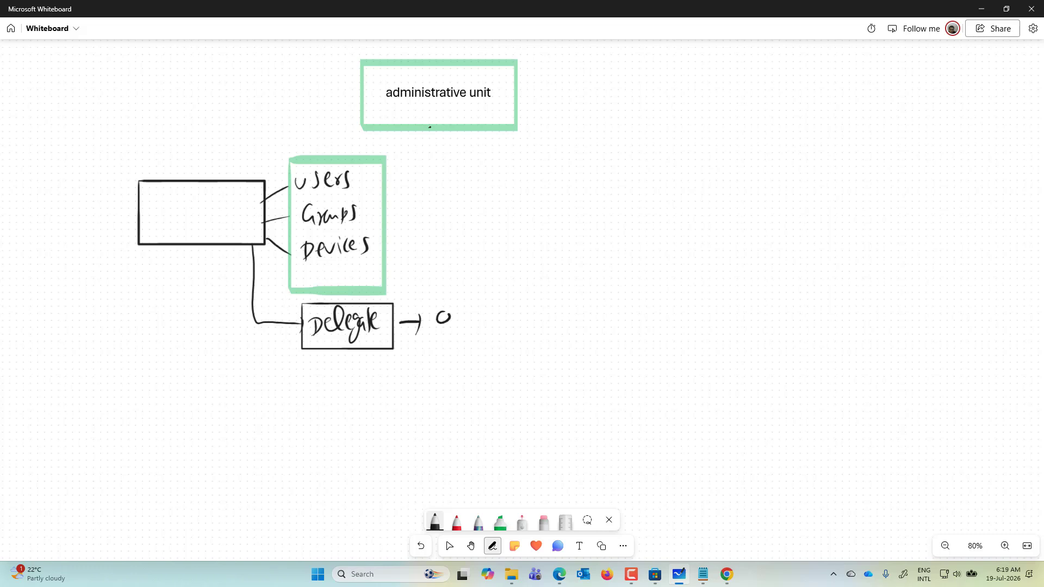
# Draw an arrow from the green frame to "100" and a stick figure, branching to a sample user's first name.
pyautogui.moveTo(382, 206)
pyautogui.mouseDown()
pyautogui.moveTo(400, 202)
pyautogui.moveTo(401, 217)
pyautogui.mouseUp()
pyautogui.moveTo(413, 197)
pyautogui.mouseDown()
pyautogui.moveTo(414, 211)
pyautogui.moveTo(434, 203)
pyautogui.mouseUp()
pyautogui.moveTo(457, 190); pyautogui.dragTo(445, 202)
pyautogui.moveTo(450, 201)
pyautogui.mouseDown()
pyautogui.moveTo(466, 204)
pyautogui.moveTo(435, 199)
pyautogui.moveTo(503, 182)
pyautogui.moveTo(542, 188)
pyautogui.mouseUp()
pyautogui.moveTo(543, 176)
pyautogui.mouseDown()
pyautogui.moveTo(552, 189)
pyautogui.moveTo(542, 189)
pyautogui.mouseUp()
# Add a second branch from the "100" stick figure and label it "Enduser2".
pyautogui.moveTo(477, 200); pyautogui.dragTo(499, 208)
pyautogui.moveTo(504, 202)
pyautogui.mouseDown()
pyautogui.moveTo(503, 215)
pyautogui.moveTo(516, 217)
pyautogui.mouseUp()
pyautogui.moveTo(514, 200)
pyautogui.mouseDown()
pyautogui.moveTo(529, 198)
pyautogui.moveTo(536, 213)
pyautogui.mouseUp()
pyautogui.moveTo(543, 198)
pyautogui.mouseDown()
pyautogui.moveTo(538, 211)
pyautogui.moveTo(558, 213)
pyautogui.mouseUp()
pyautogui.moveTo(564, 205); pyautogui.dragTo(575, 202)
pyautogui.moveTo(582, 199); pyautogui.dragTo(604, 201)
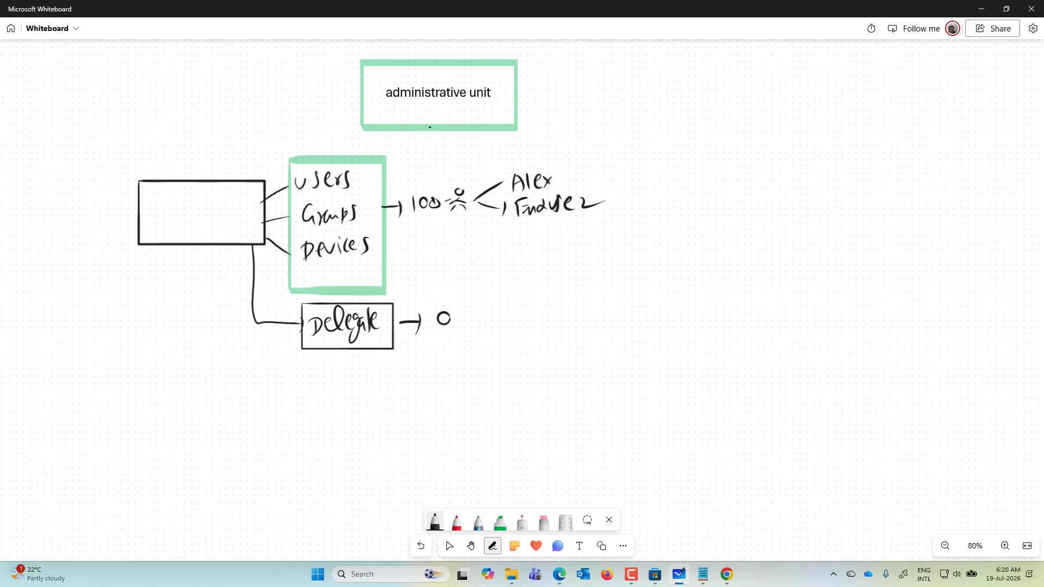
# Write "All-UK Location" inside the black rectangle.
pyautogui.moveTo(149, 218)
pyautogui.mouseDown()
pyautogui.moveTo(155, 202)
pyautogui.moveTo(161, 218)
pyautogui.mouseUp()
pyautogui.moveTo(164, 200); pyautogui.dragTo(171, 217)
pyautogui.moveTo(175, 210)
pyautogui.mouseDown()
pyautogui.moveTo(196, 202)
pyautogui.moveTo(200, 218)
pyautogui.mouseUp()
pyautogui.moveTo(203, 201); pyautogui.dragTo(211, 217)
pyautogui.moveTo(221, 198); pyautogui.dragTo(228, 216)
pyautogui.moveTo(225, 203); pyautogui.dragTo(235, 212)
pyautogui.moveTo(243, 200); pyautogui.dragTo(235, 214)
pyautogui.moveTo(243, 204); pyautogui.dragTo(258, 213)
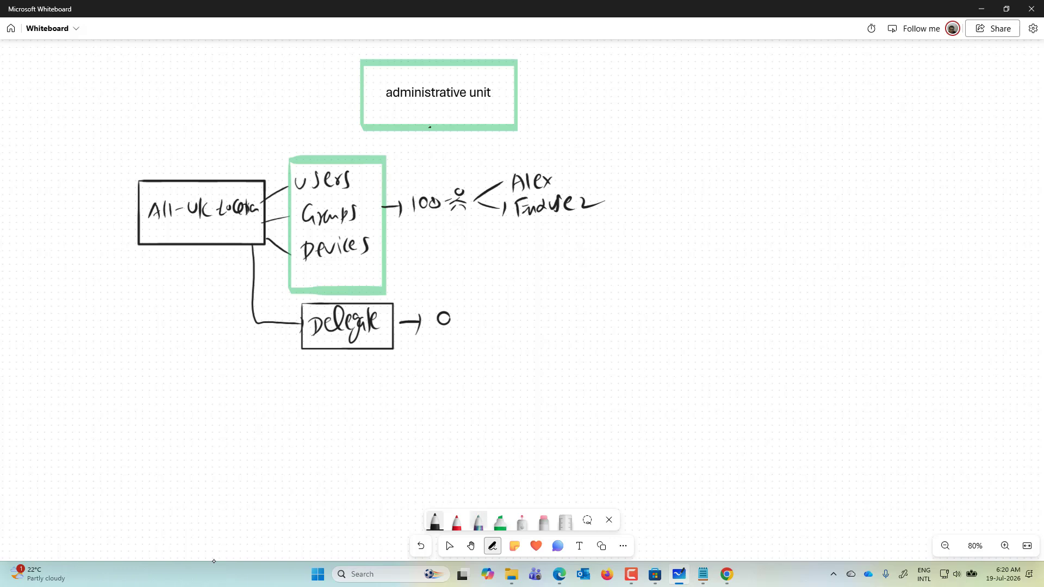
# Complete and circle the stick figure beside "Delegate" in black, and add an arrow from it to the label "Enduser".
pyautogui.click(435, 520)
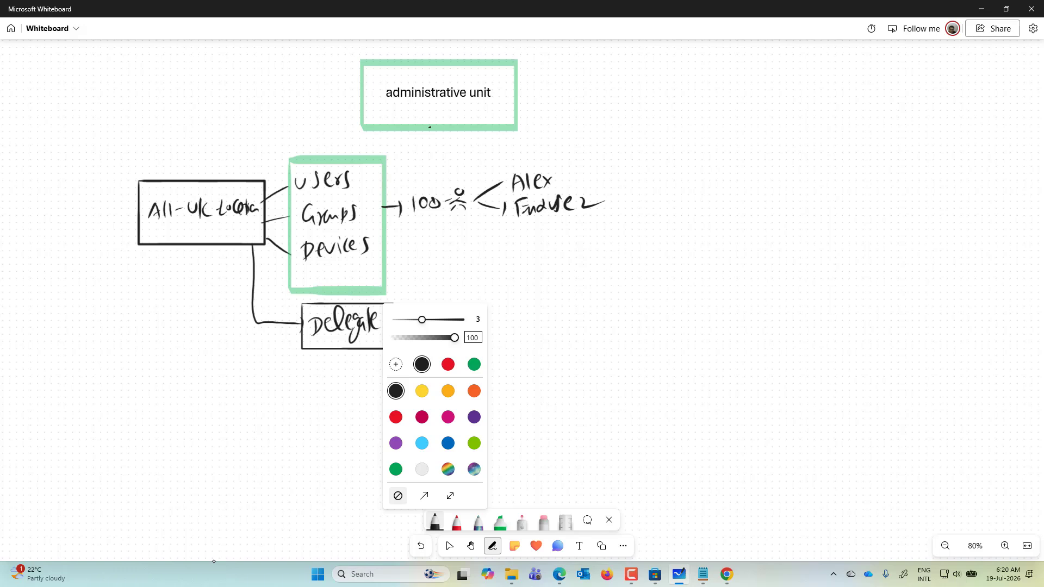
pyautogui.click(264, 439)
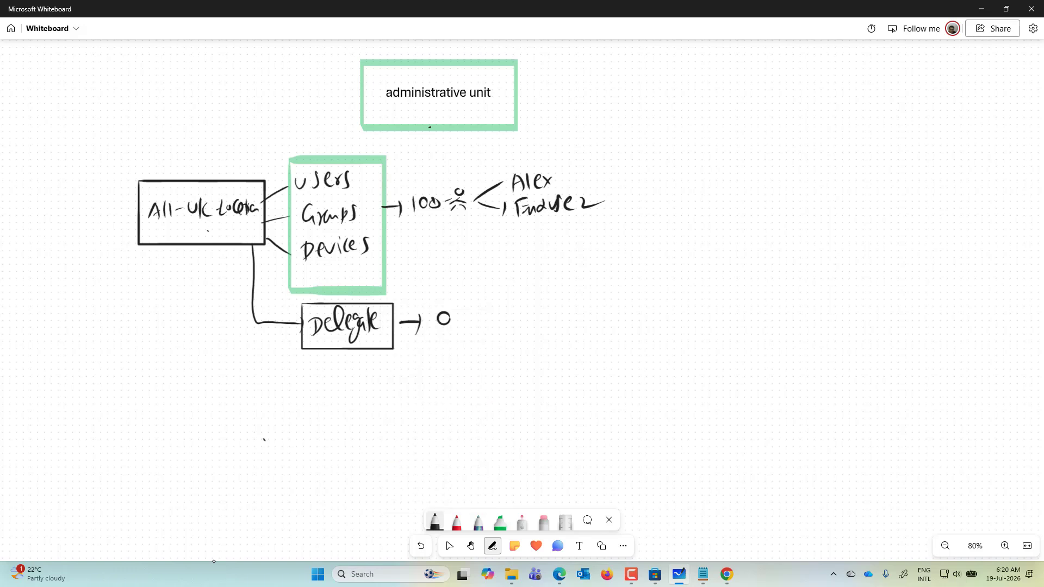
pyautogui.moveTo(441, 324)
pyautogui.mouseDown()
pyautogui.moveTo(433, 330)
pyautogui.moveTo(432, 306)
pyautogui.moveTo(476, 327)
pyautogui.moveTo(476, 341)
pyautogui.moveTo(500, 339)
pyautogui.moveTo(515, 312)
pyautogui.mouseUp()
pyautogui.moveTo(502, 334); pyautogui.dragTo(533, 336)
pyautogui.moveTo(541, 321); pyautogui.dragTo(549, 333)
pyautogui.moveTo(558, 314)
pyautogui.mouseDown()
pyautogui.moveTo(550, 337)
pyautogui.moveTo(585, 321)
pyautogui.mouseUp()
# With the multicoloured pen, circle the "2" in "Enduser2" and draw a box around the "Enduser" label.
pyautogui.click(479, 521)
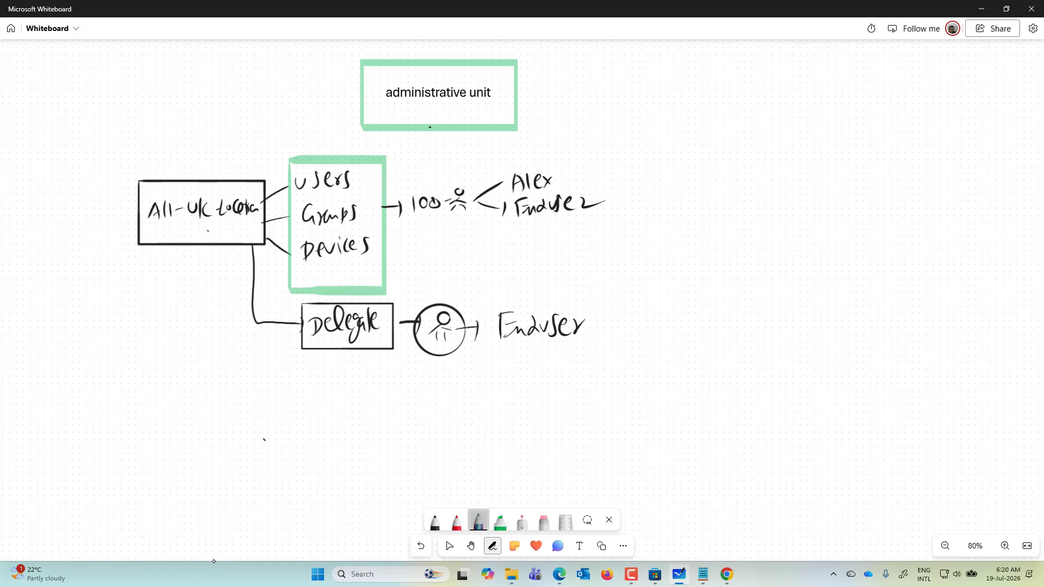
pyautogui.moveTo(588, 189)
pyautogui.mouseDown()
pyautogui.moveTo(573, 201)
pyautogui.moveTo(600, 200)
pyautogui.mouseUp()
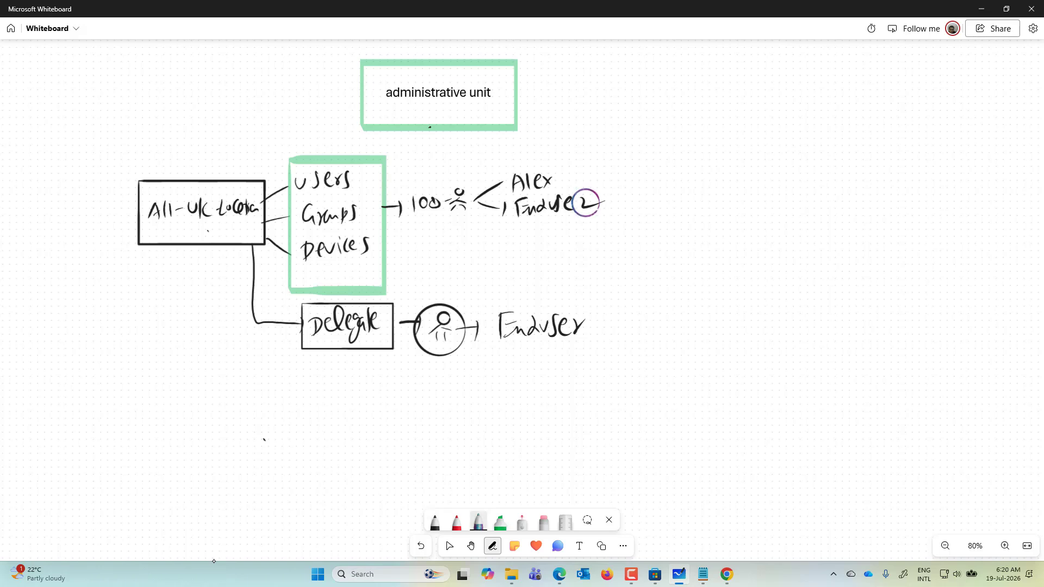
pyautogui.moveTo(595, 304)
pyautogui.mouseDown()
pyautogui.moveTo(501, 303)
pyautogui.moveTo(471, 353)
pyautogui.moveTo(597, 307)
pyautogui.moveTo(622, 324)
pyautogui.mouseUp()
# Write a red arrow and "PWD-Admin" after the "Enduser" box, and frame the two sample user labels above with the green highlighter.
pyautogui.click(457, 522)
pyautogui.moveTo(626, 317)
pyautogui.mouseDown()
pyautogui.moveTo(625, 337)
pyautogui.moveTo(639, 338)
pyautogui.mouseUp()
pyautogui.moveTo(638, 318)
pyautogui.mouseDown()
pyautogui.moveTo(640, 327)
pyautogui.moveTo(690, 324)
pyautogui.mouseUp()
pyautogui.moveTo(693, 328)
pyautogui.mouseDown()
pyautogui.moveTo(704, 314)
pyautogui.moveTo(707, 328)
pyautogui.mouseUp()
pyautogui.moveTo(711, 311)
pyautogui.mouseDown()
pyautogui.moveTo(705, 328)
pyautogui.moveTo(757, 323)
pyautogui.mouseUp()
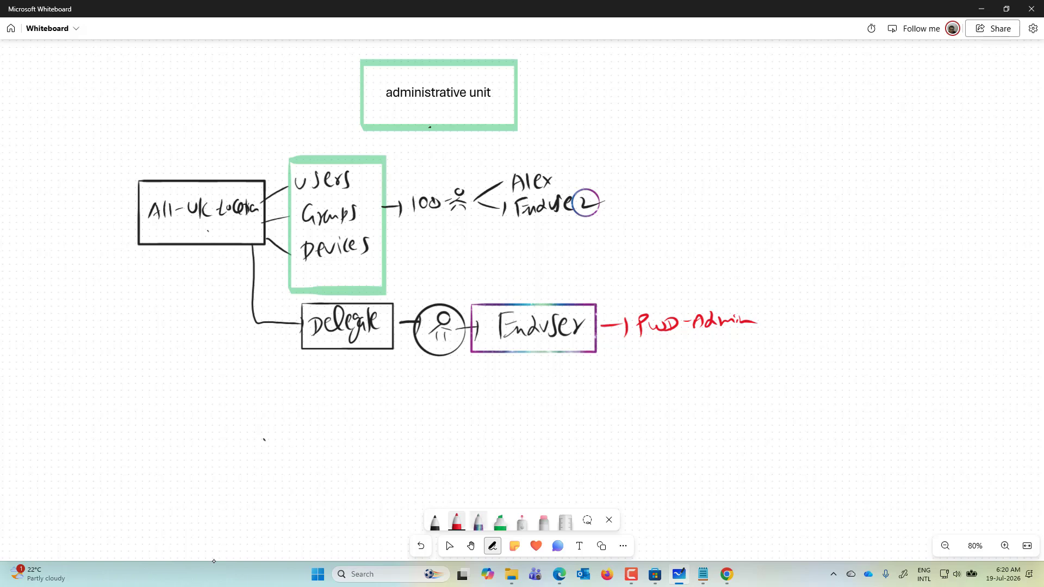
pyautogui.click(500, 522)
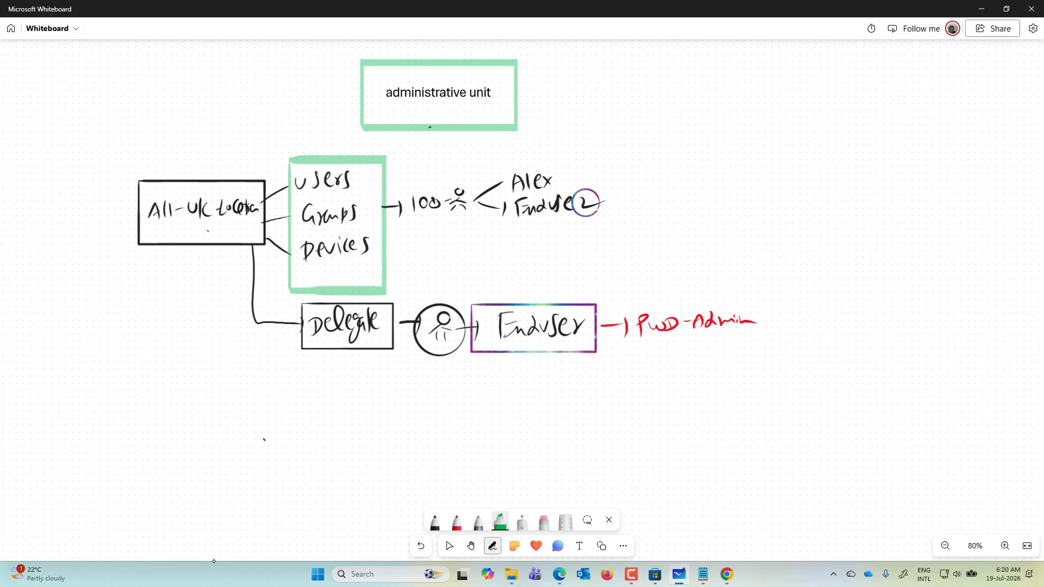
pyautogui.moveTo(484, 161)
pyautogui.mouseDown()
pyautogui.moveTo(624, 173)
pyautogui.moveTo(514, 228)
pyautogui.moveTo(492, 163)
pyautogui.mouseUp()
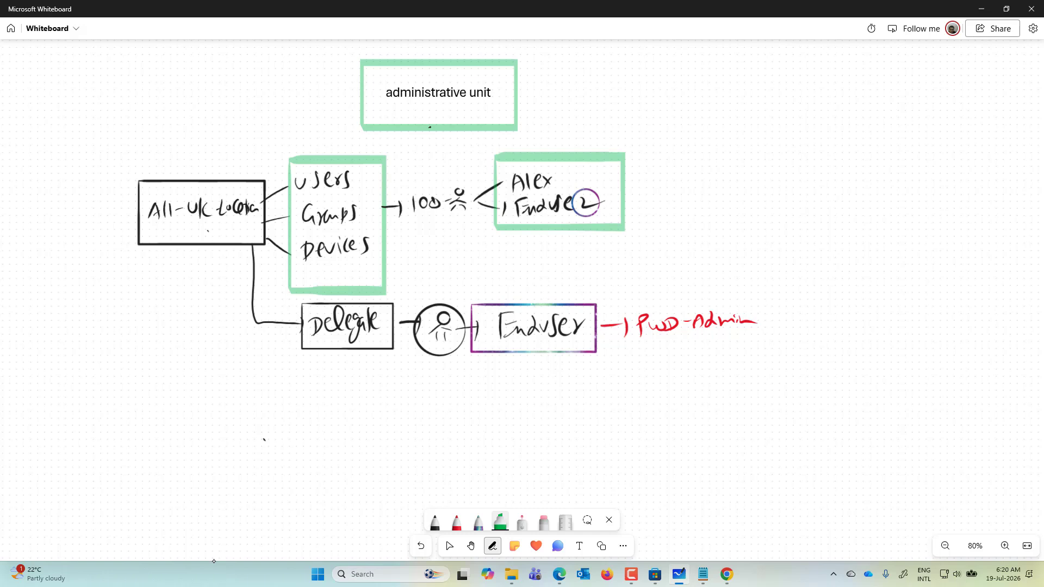
# With the multicoloured pen, draw an arrow from the "Enduser" box down to a boxed X, followed by dashes and another X.
pyautogui.click(478, 523)
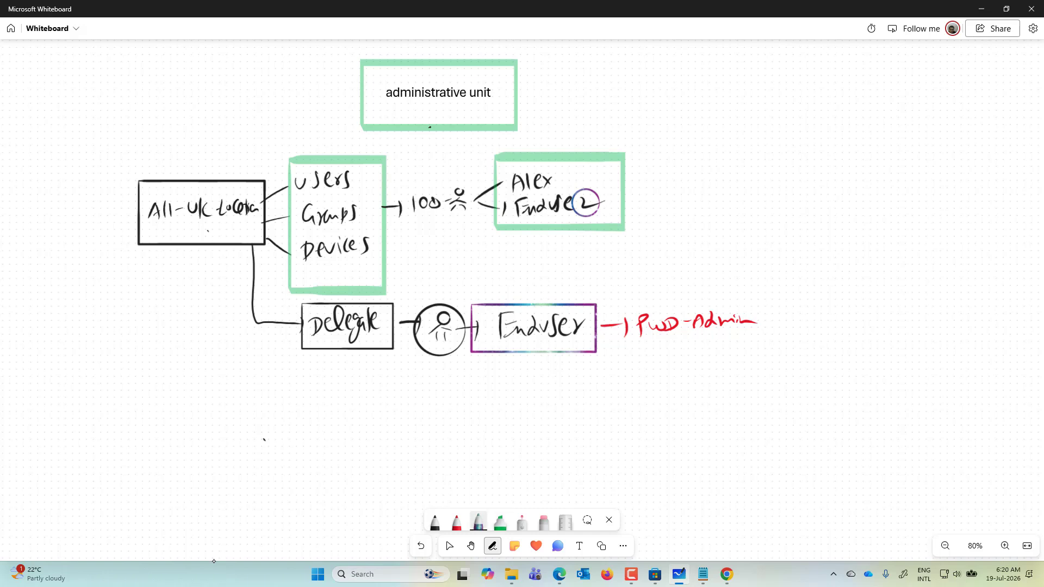
pyautogui.moveTo(596, 352)
pyautogui.mouseDown()
pyautogui.moveTo(609, 401)
pyautogui.moveTo(627, 399)
pyautogui.mouseUp()
pyautogui.moveTo(630, 392)
pyautogui.mouseDown()
pyautogui.moveTo(629, 407)
pyautogui.moveTo(681, 409)
pyautogui.moveTo(672, 413)
pyautogui.mouseUp()
pyautogui.moveTo(670, 389); pyautogui.dragTo(768, 398)
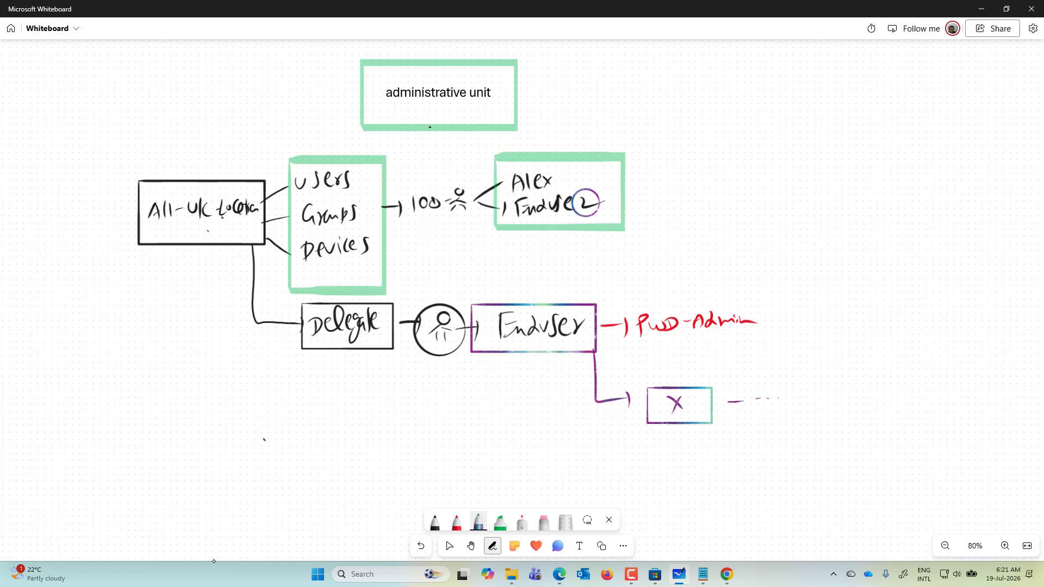
pyautogui.moveTo(785, 391); pyautogui.dragTo(798, 403)
pyautogui.moveTo(802, 391); pyautogui.dragTo(783, 407)
# In black, draw a two-branch diagram at the board's upper right, with circles at the ends labelled "RBAC" and "AU".
pyautogui.click(435, 522)
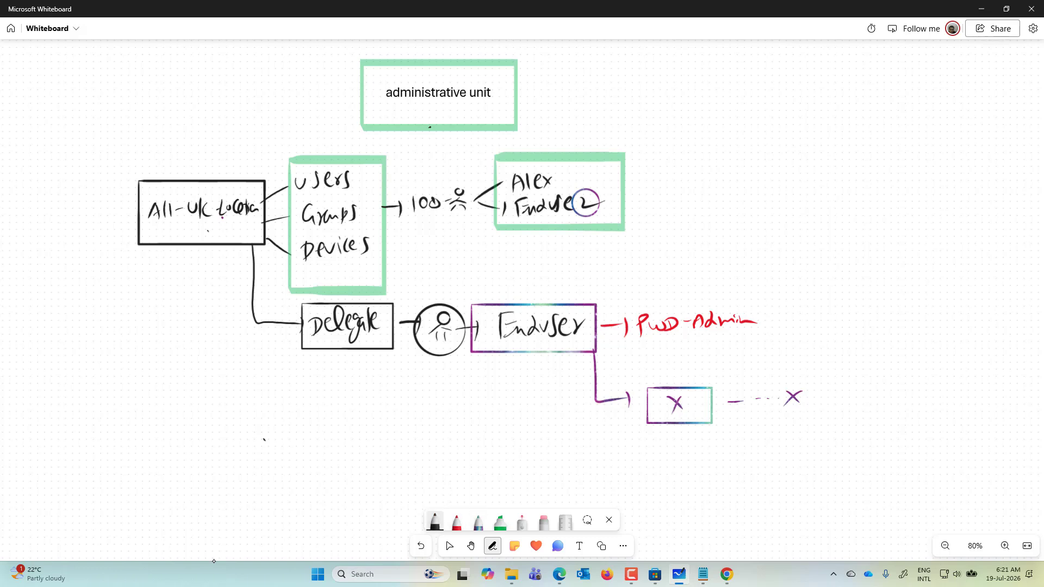
pyautogui.moveTo(837, 83); pyautogui.dragTo(817, 123)
pyautogui.moveTo(787, 157); pyautogui.dragTo(786, 180)
pyautogui.moveTo(787, 158)
pyautogui.mouseDown()
pyautogui.moveTo(802, 178)
pyautogui.moveTo(822, 167)
pyautogui.mouseUp()
pyautogui.moveTo(842, 161); pyautogui.dragTo(842, 171)
pyautogui.moveTo(835, 84); pyautogui.dragTo(876, 111)
pyautogui.moveTo(877, 112)
pyautogui.mouseDown()
pyautogui.moveTo(871, 125)
pyautogui.moveTo(876, 114)
pyautogui.mouseUp()
pyautogui.moveTo(875, 161)
pyautogui.mouseDown()
pyautogui.moveTo(876, 149)
pyautogui.moveTo(892, 163)
pyautogui.moveTo(889, 153)
pyautogui.mouseUp()
pyautogui.moveTo(895, 150); pyautogui.dragTo(907, 149)
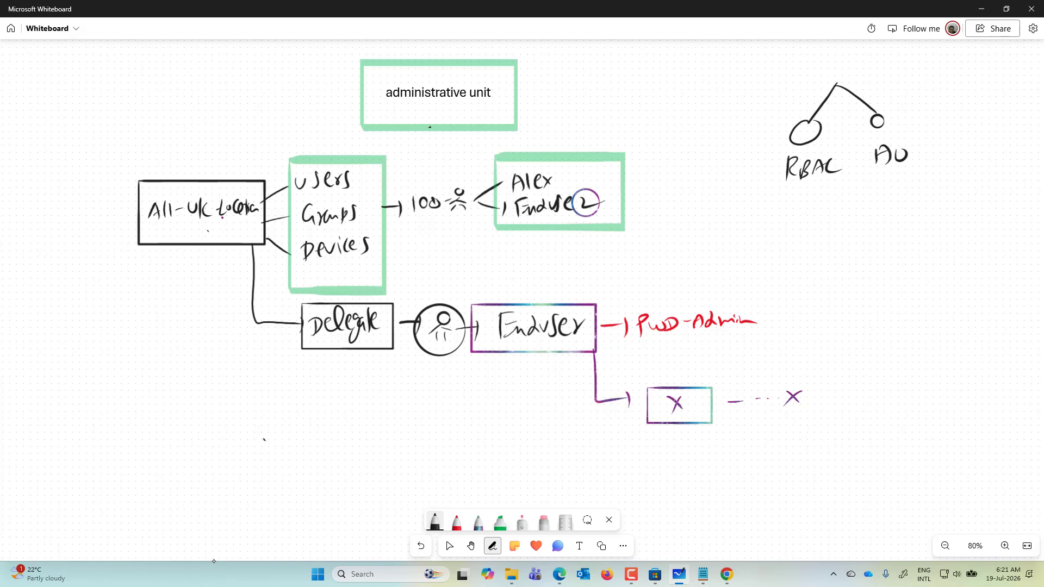
# Circle "AU" and draw arrows from "RBAC" and "AU" down to circled check marks, adding a circled X on the AU side.
pyautogui.moveTo(809, 180); pyautogui.dragTo(809, 204)
pyautogui.moveTo(797, 196)
pyautogui.mouseDown()
pyautogui.moveTo(816, 217)
pyautogui.moveTo(810, 208)
pyautogui.mouseUp()
pyautogui.moveTo(890, 167); pyautogui.dragTo(890, 197)
pyautogui.moveTo(899, 188); pyautogui.dragTo(887, 199)
pyautogui.moveTo(913, 139)
pyautogui.mouseDown()
pyautogui.moveTo(879, 136)
pyautogui.moveTo(909, 173)
pyautogui.moveTo(918, 140)
pyautogui.mouseUp()
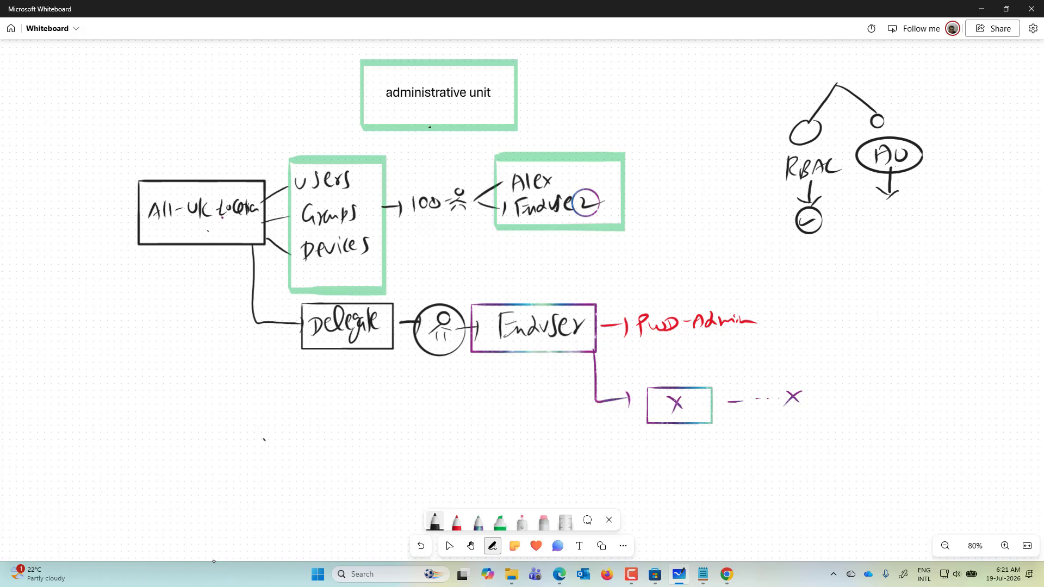
pyautogui.moveTo(878, 209)
pyautogui.mouseDown()
pyautogui.moveTo(880, 219)
pyautogui.moveTo(895, 208)
pyautogui.mouseUp()
pyautogui.moveTo(900, 204)
pyautogui.mouseDown()
pyautogui.moveTo(883, 199)
pyautogui.moveTo(892, 231)
pyautogui.moveTo(902, 203)
pyautogui.moveTo(934, 221)
pyautogui.moveTo(921, 225)
pyautogui.moveTo(920, 193)
pyautogui.moveTo(945, 233)
pyautogui.moveTo(937, 193)
pyautogui.mouseUp()
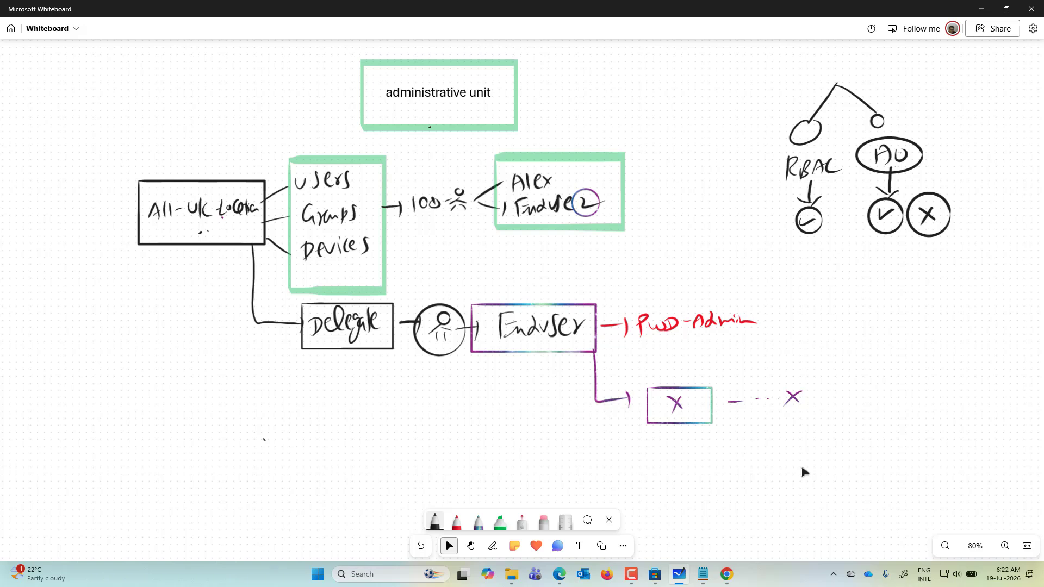
# Sketch a black laptop outline at the board's lower left, with a rectangle as the screen and a slanted shape as the keyboard.
pyautogui.moveTo(249, 398)
pyautogui.mouseDown()
pyautogui.moveTo(126, 472)
pyautogui.moveTo(256, 402)
pyautogui.mouseUp()
pyautogui.click(434, 522)
pyautogui.moveTo(253, 497)
pyautogui.mouseDown()
pyautogui.moveTo(195, 497)
pyautogui.moveTo(243, 544)
pyautogui.moveTo(252, 496)
pyautogui.mouseUp()
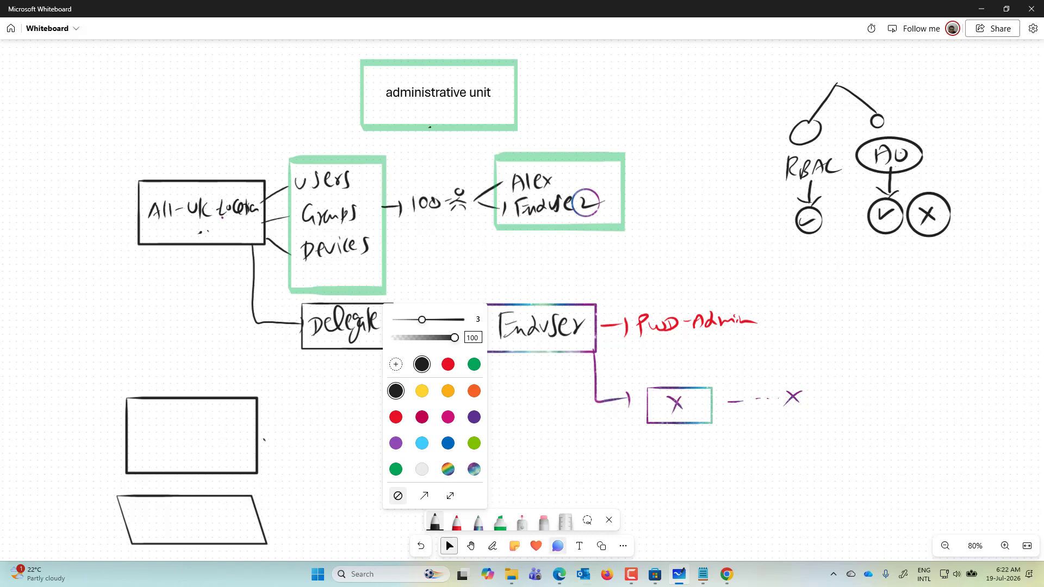
# Switch to the Azure portal in Microsoft Edge and open the administrative units of Microsoft Entra ID.
pyautogui.moveTo(566, 584)
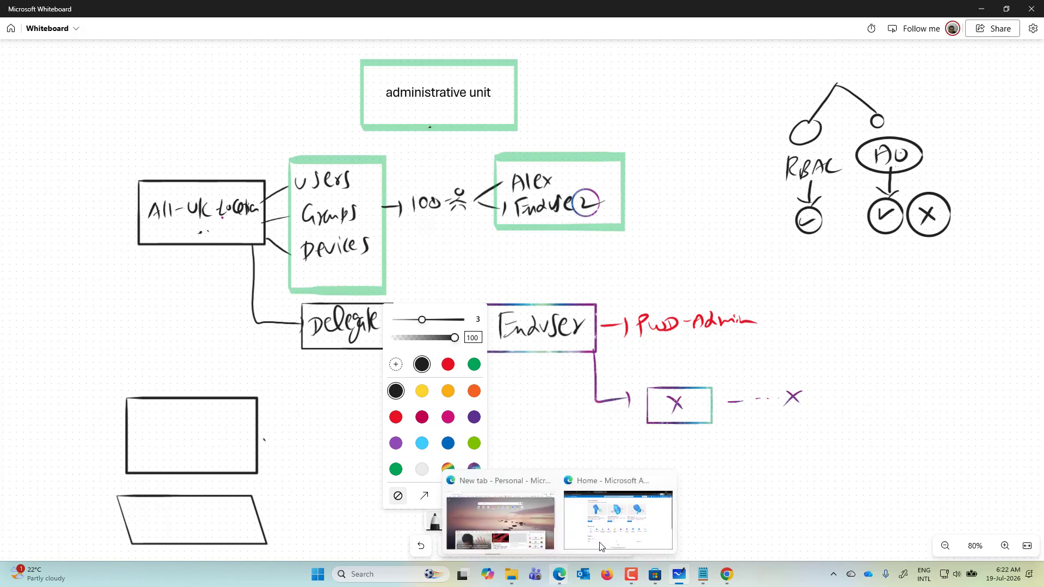
pyautogui.click(609, 541)
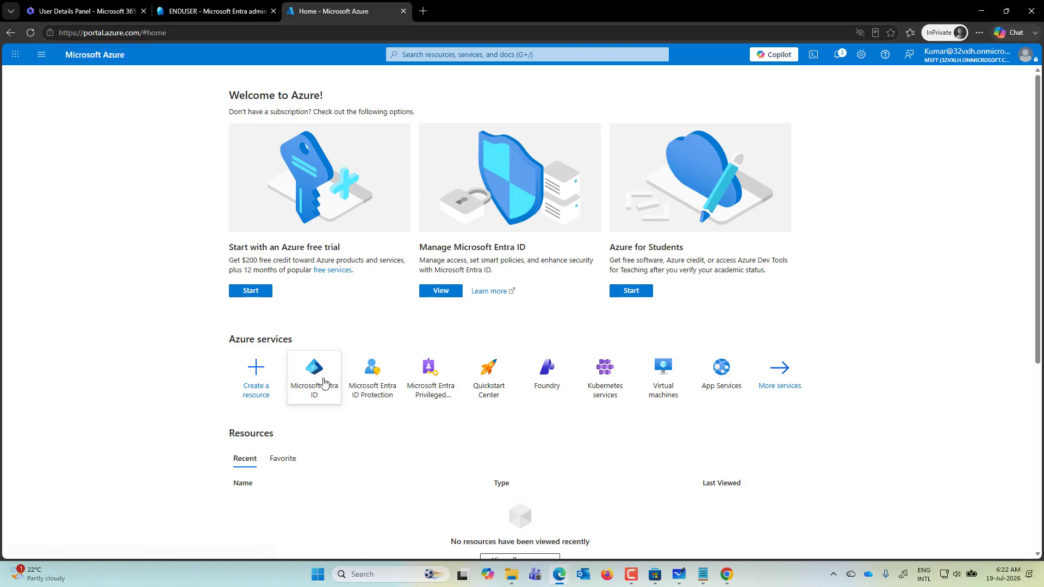
pyautogui.click(323, 389)
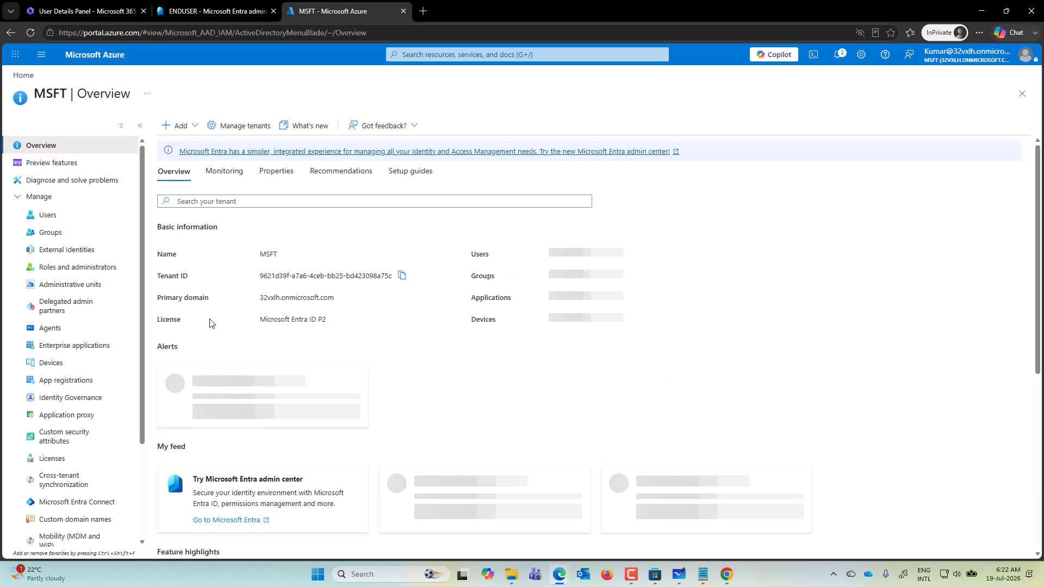
pyautogui.click(78, 290)
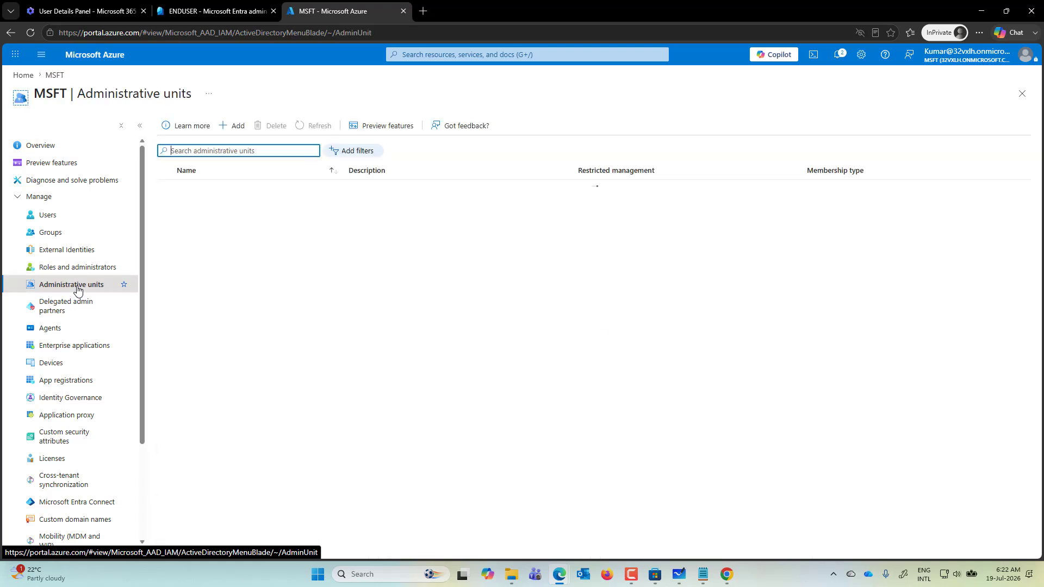
# Start a new administrative unit with "All Employees Belong to UK Location" as both its name and description.
pyautogui.click(238, 127)
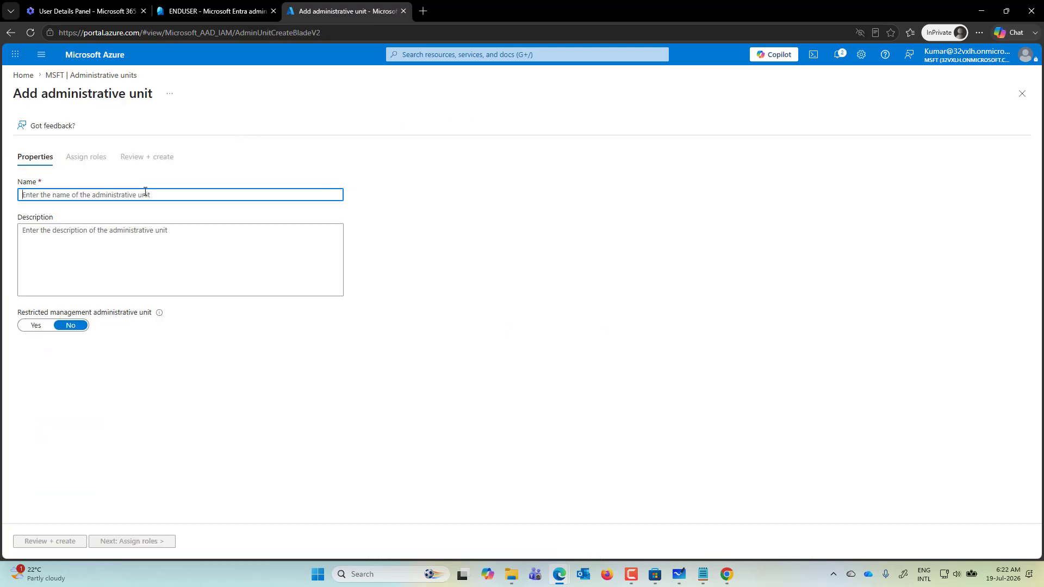
pyautogui.write('All Employees Belong to UK Loca')
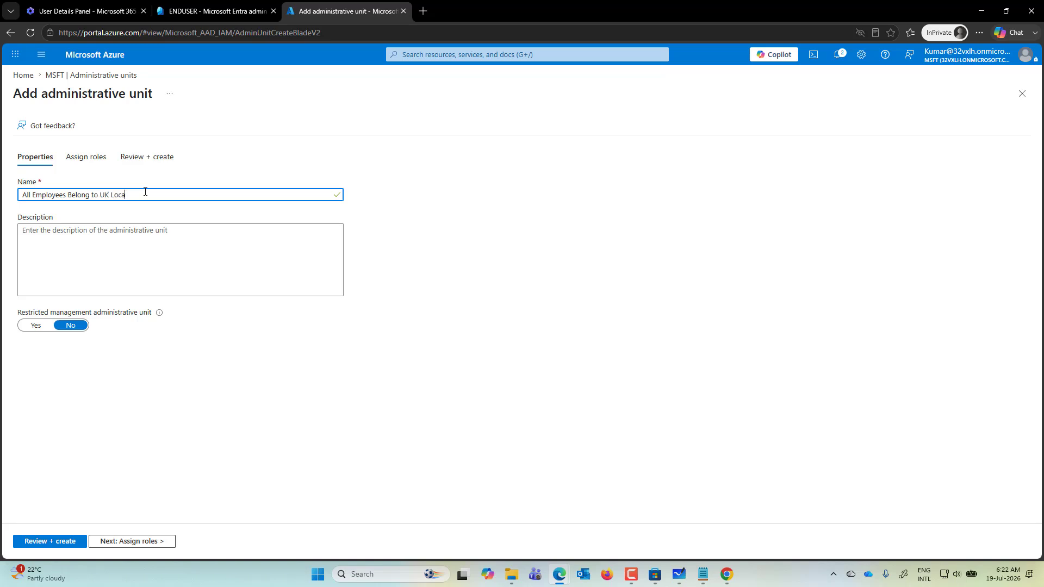
pyautogui.hotkey('ctrl', 'a')
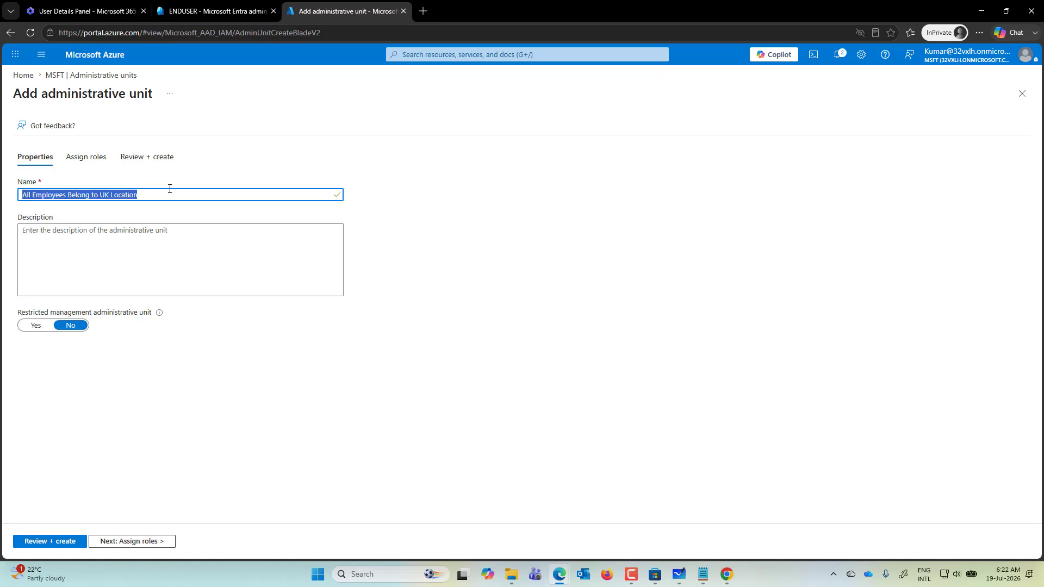
pyautogui.hotkey('ctrl', 'c')
pyautogui.click(180, 247)
pyautogui.hotkey('ctrl', 'v')
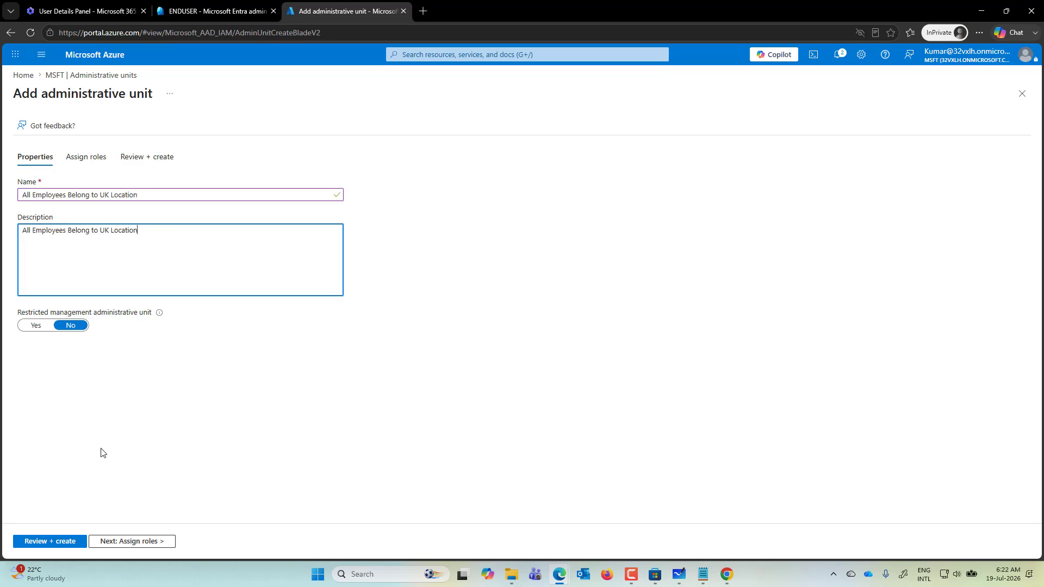
# Check the restricted management option of the new administrative unit and proceed to role assignment.
pyautogui.moveTo(157, 318)
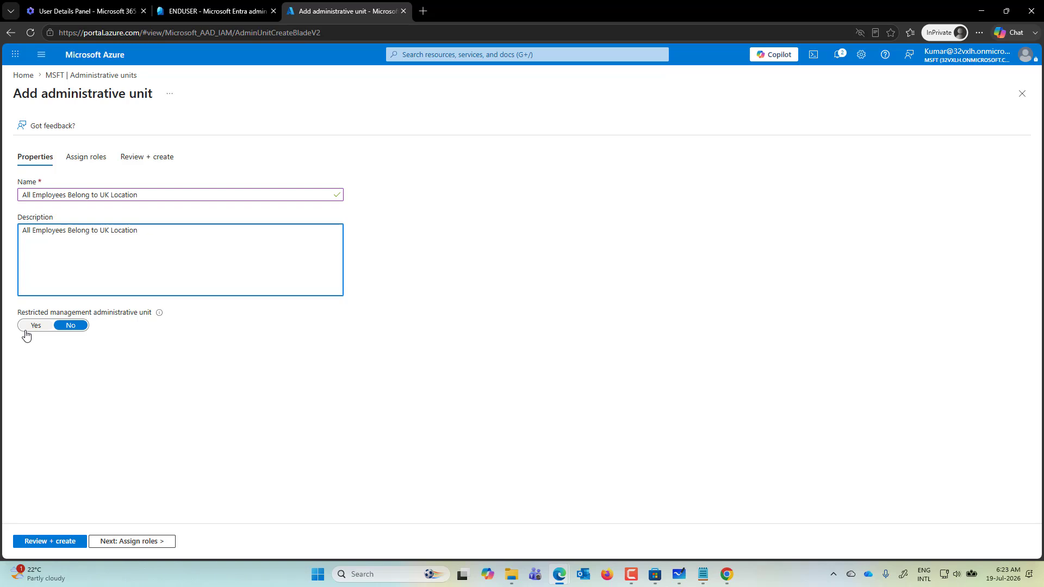
pyautogui.click(726, 27)
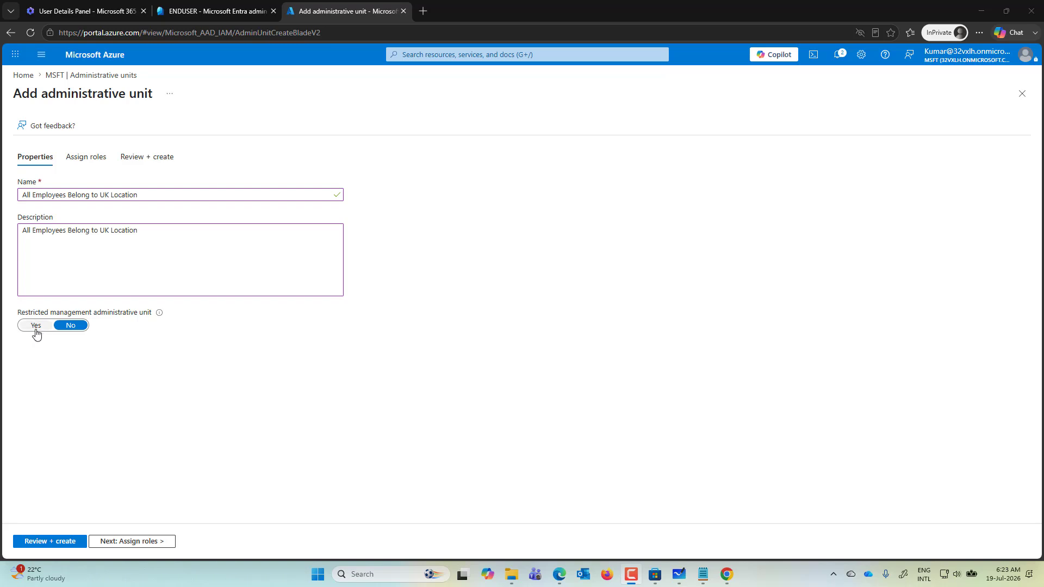
pyautogui.moveTo(159, 320)
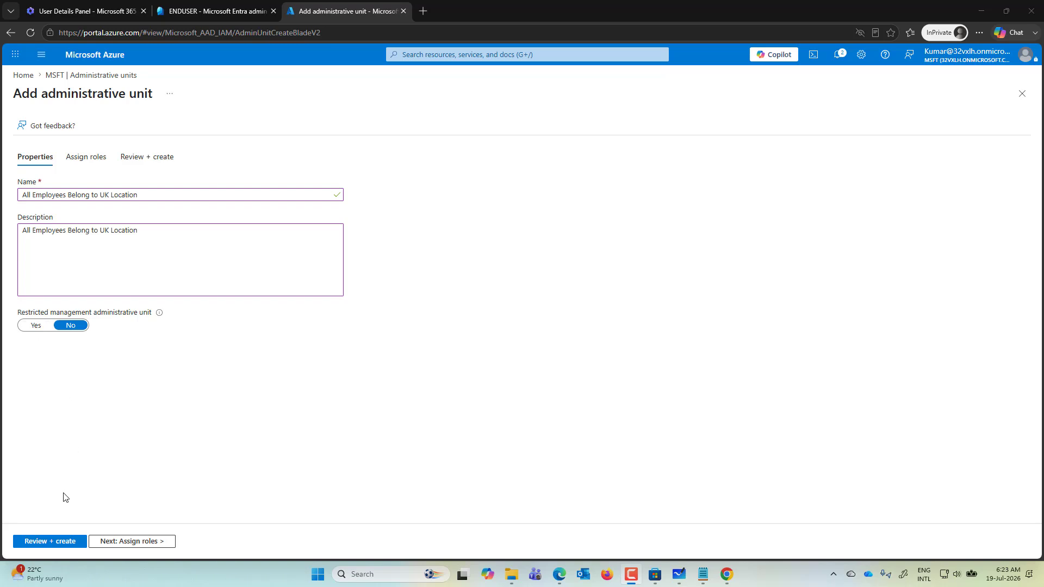
pyautogui.click(139, 544)
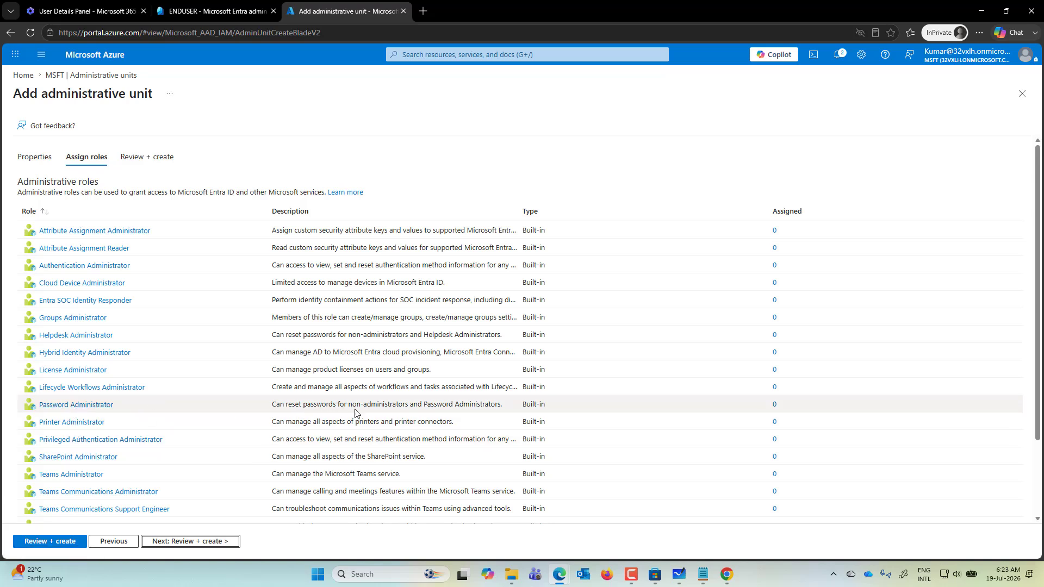
# Assign ENDUSER to the Password Administrator role and create the administrative unit.
pyautogui.click(56, 406)
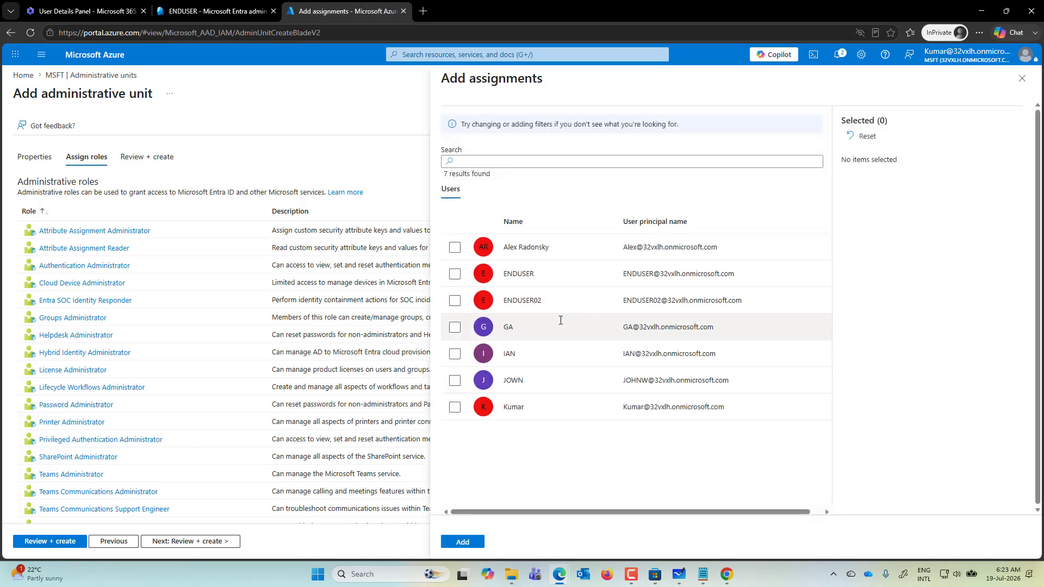
pyautogui.click(455, 274)
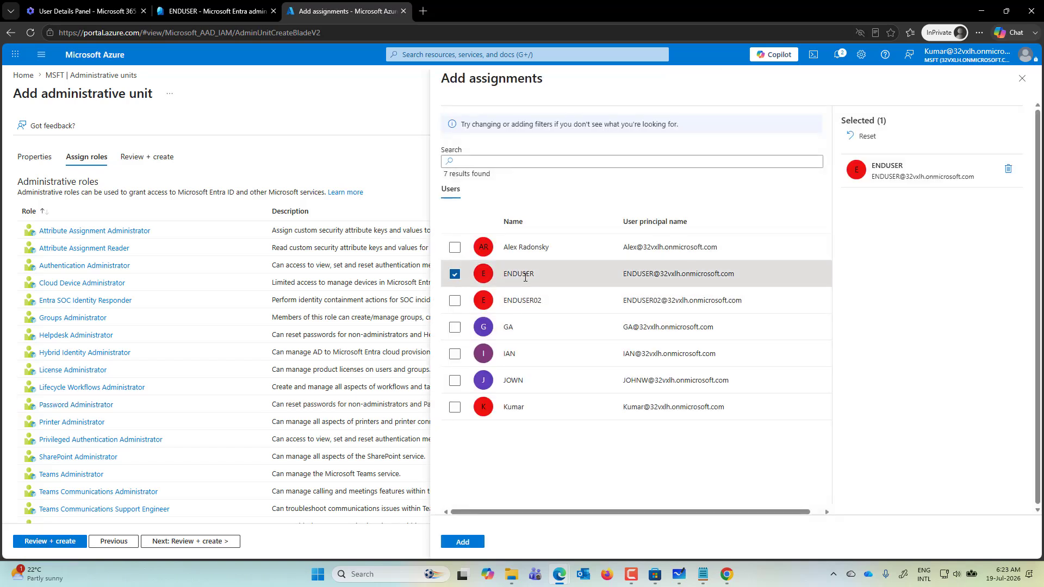
pyautogui.click(462, 543)
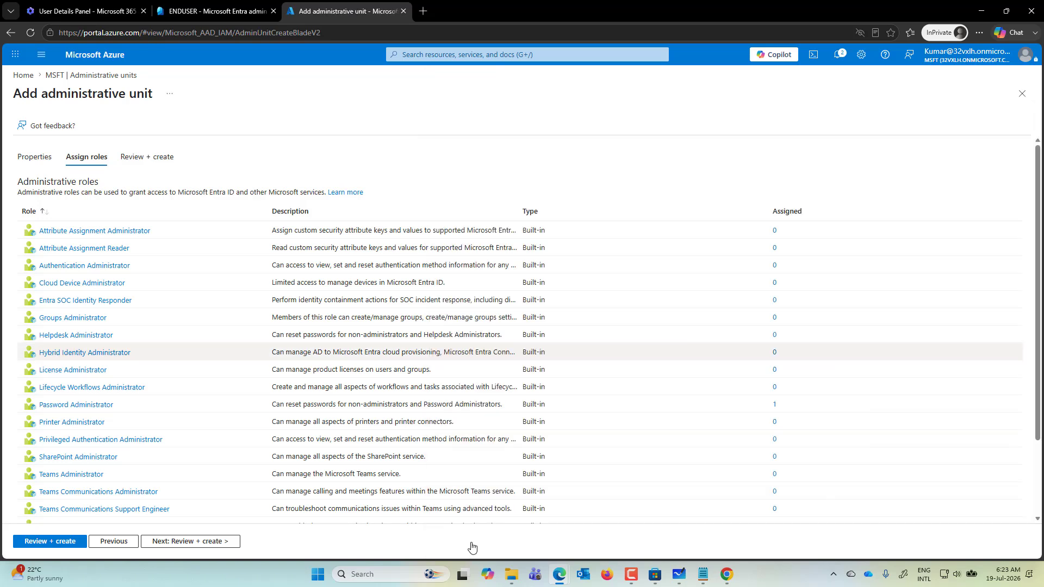
pyautogui.click(31, 542)
pyautogui.click(33, 541)
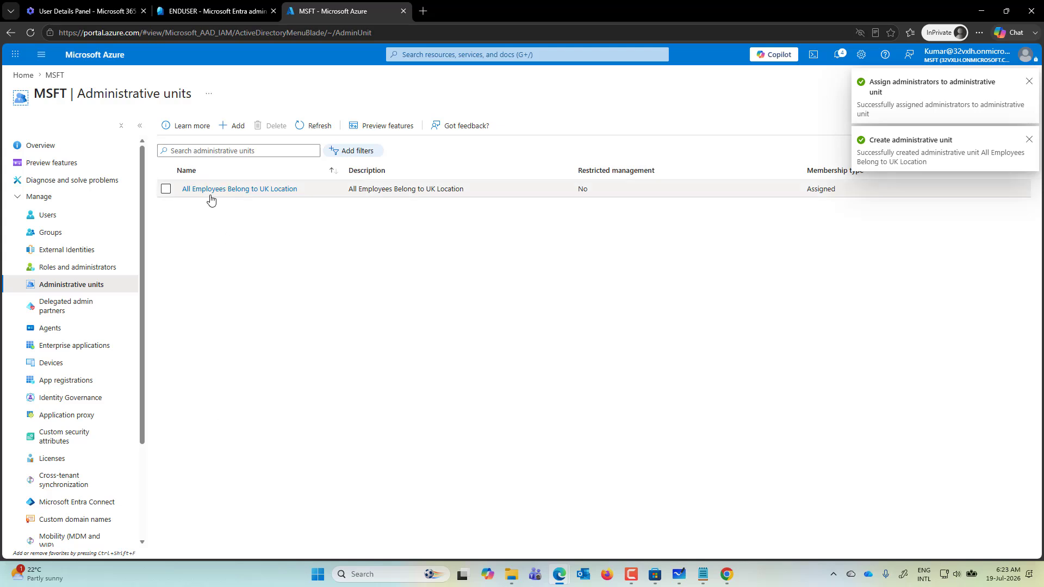
# Open the All Employees Belong to UK Location administrative unit and add ENDUSER02 as a member.
pyautogui.click(248, 194)
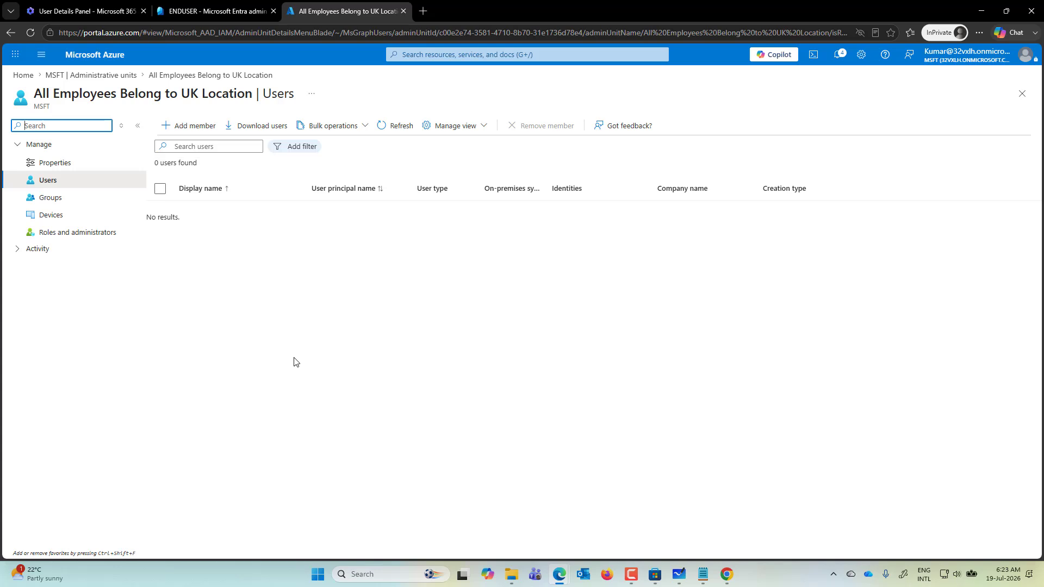
pyautogui.click(196, 129)
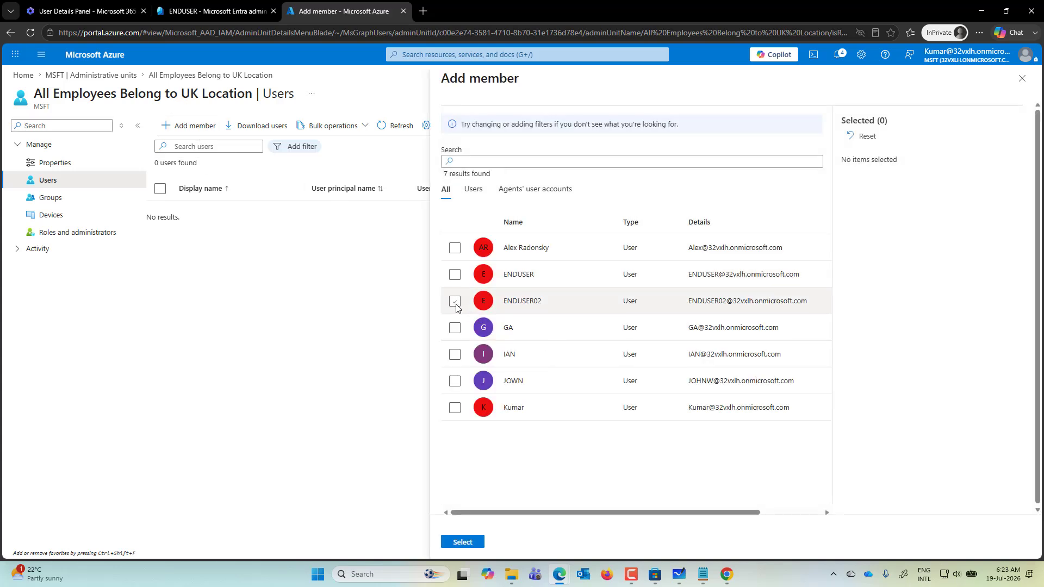
pyautogui.click(455, 305)
pyautogui.click(465, 542)
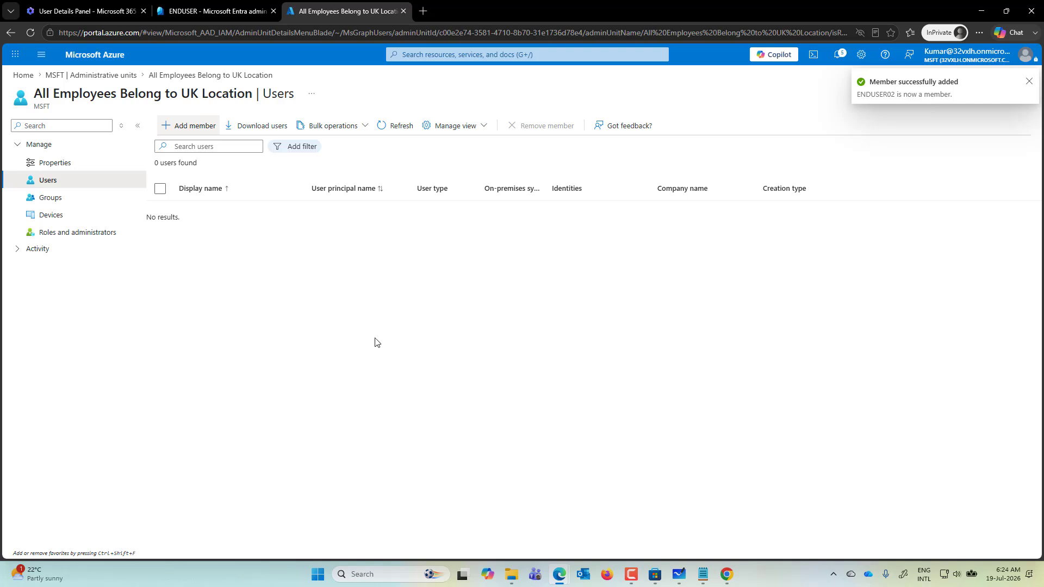
# Add ENDUSER as a member of the administrative unit and refresh its user list.
pyautogui.click(201, 125)
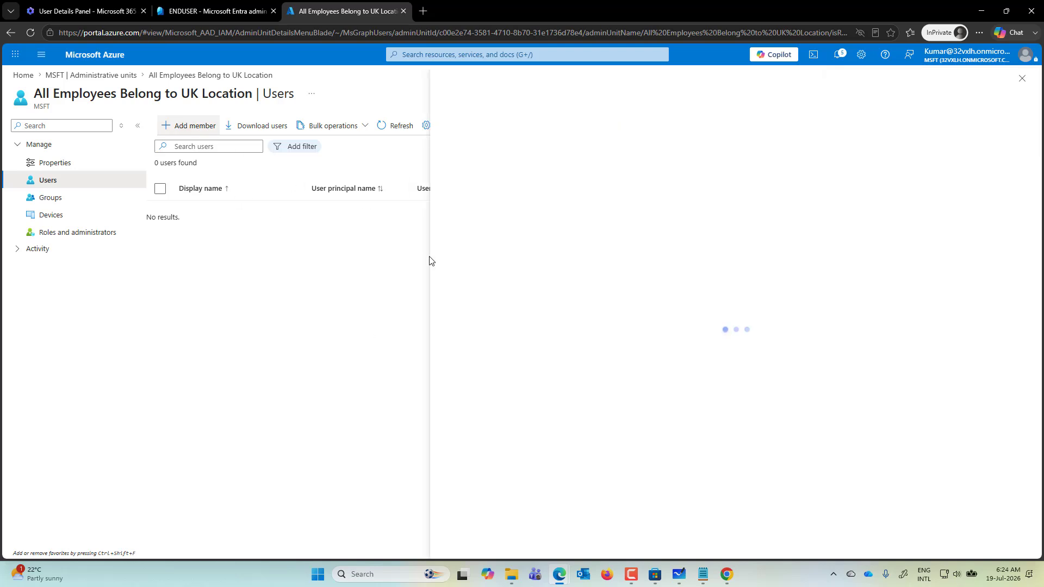
pyautogui.click(455, 276)
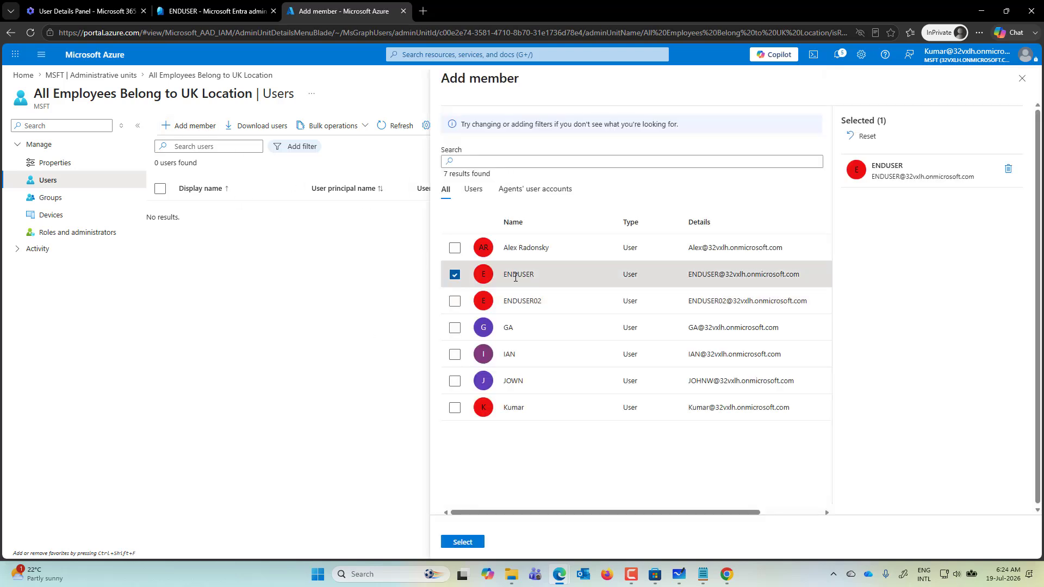
pyautogui.click(463, 542)
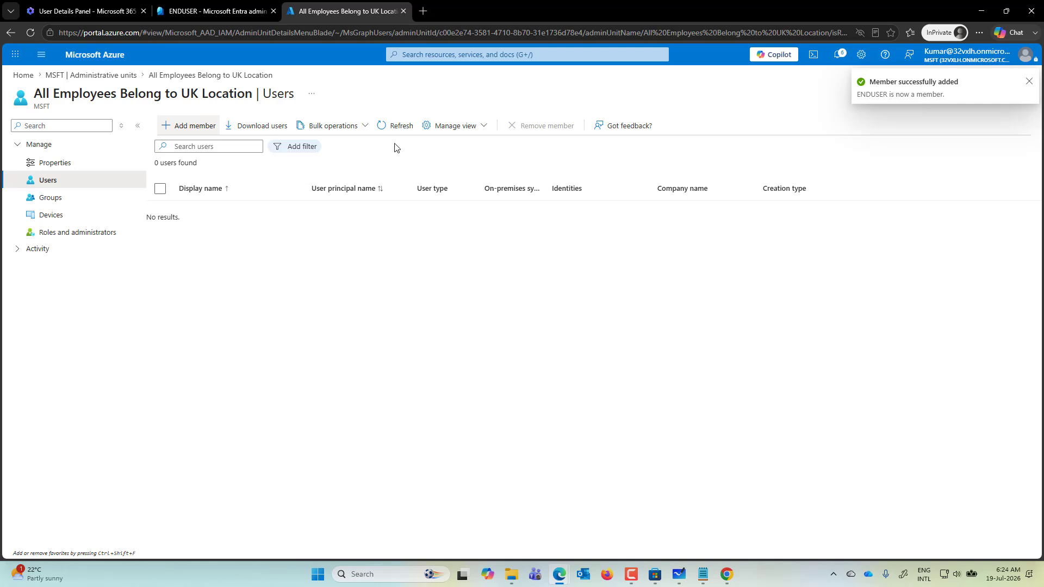
pyautogui.click(394, 126)
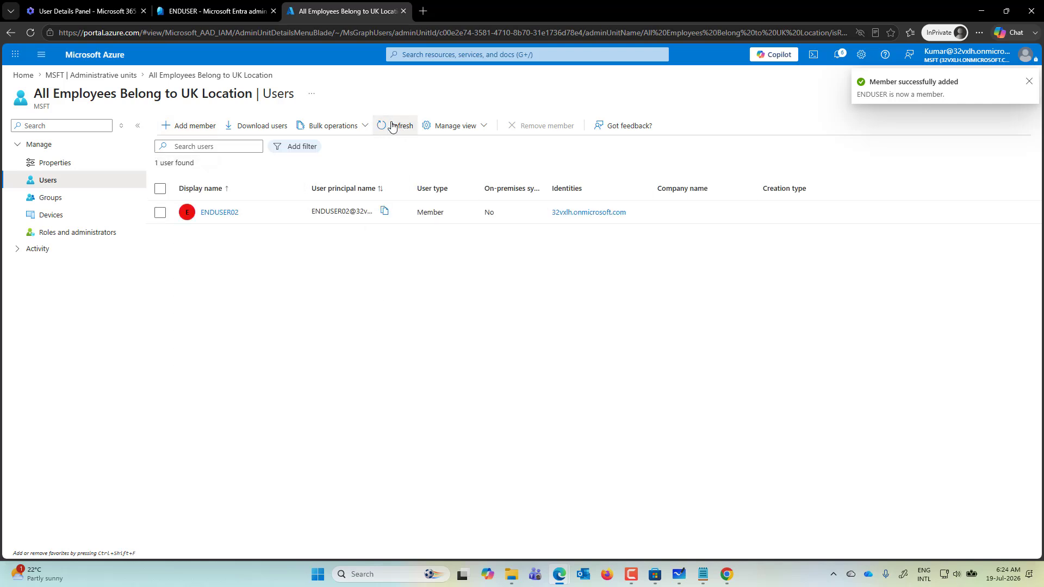
pyautogui.click(392, 126)
pyautogui.click(400, 131)
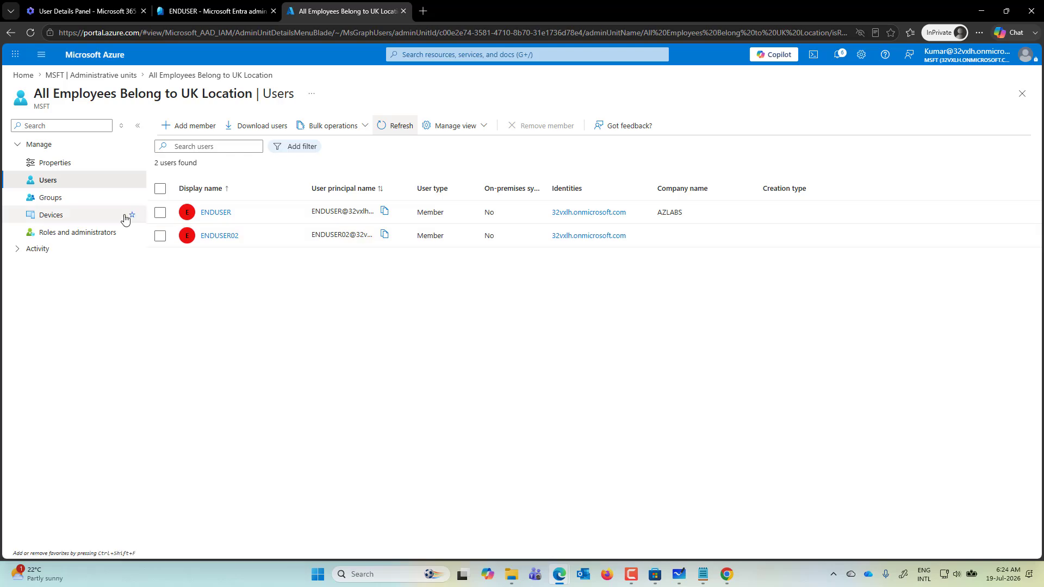
# Review the active Password Administrator assignments of the administrative unit and return to the list of administrative units.
pyautogui.click(59, 234)
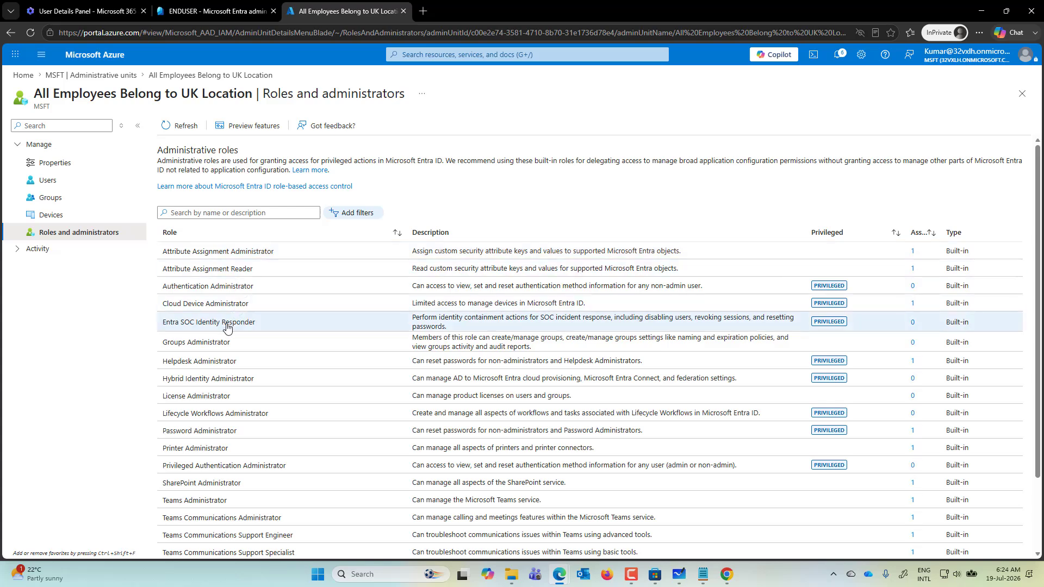
pyautogui.click(198, 442)
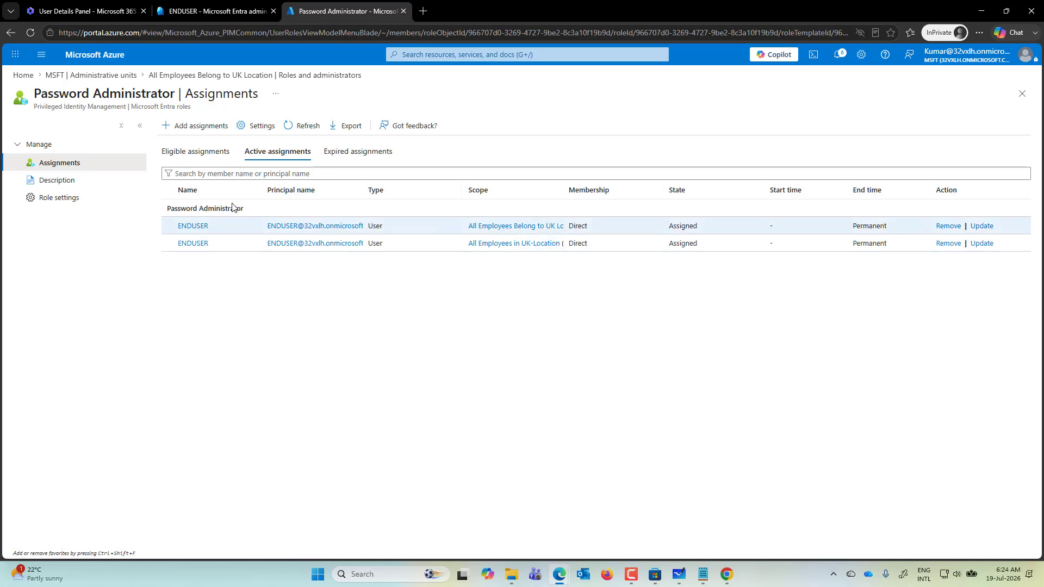
pyautogui.click(98, 76)
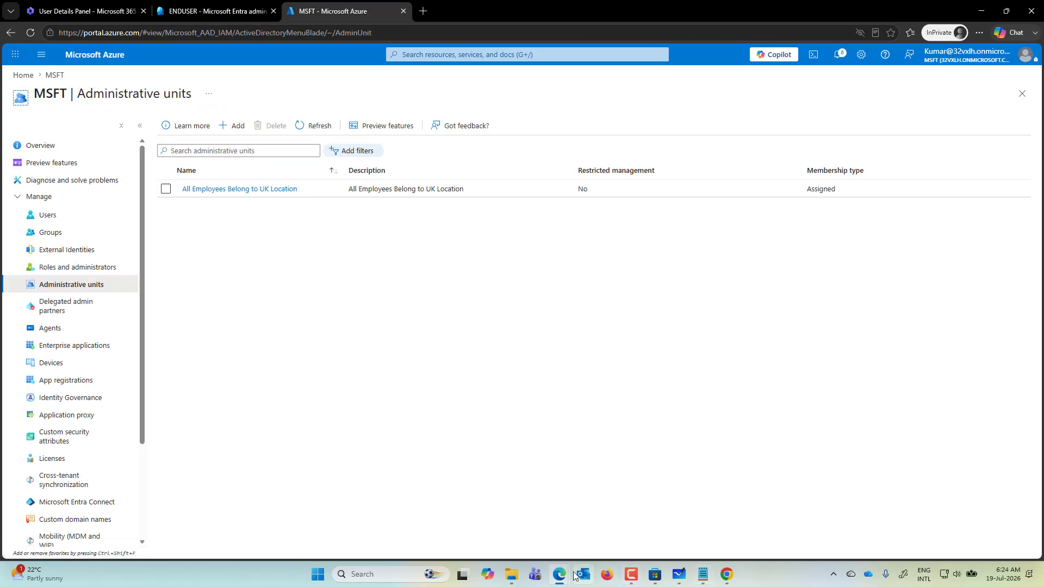
# Switch to the Microsoft Entra admin center in Chrome, reload the ENDUSER02 profile and check its administrative units.
pyautogui.moveTo(728, 580)
pyautogui.click(781, 538)
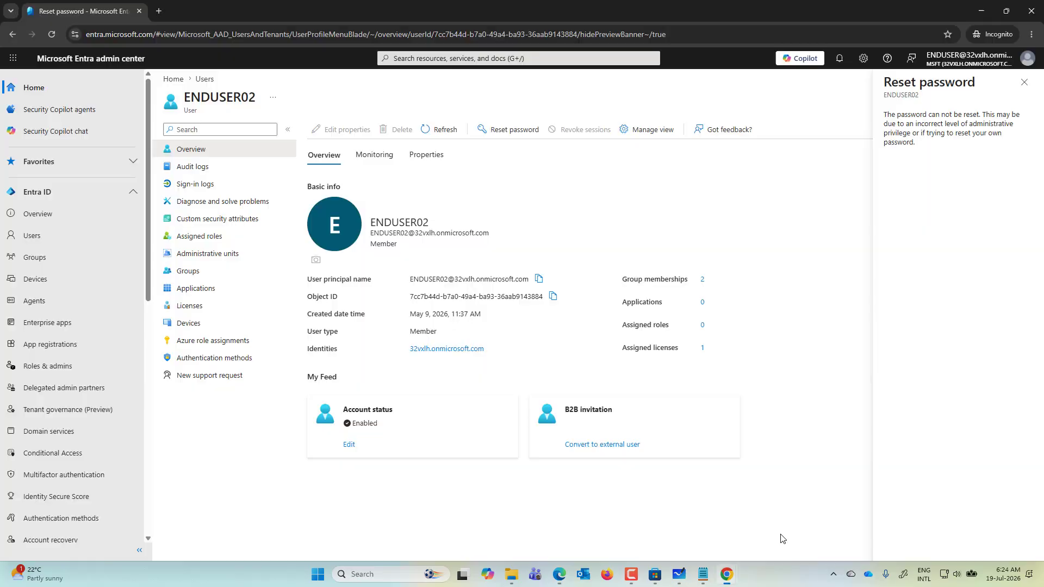
pyautogui.click(48, 39)
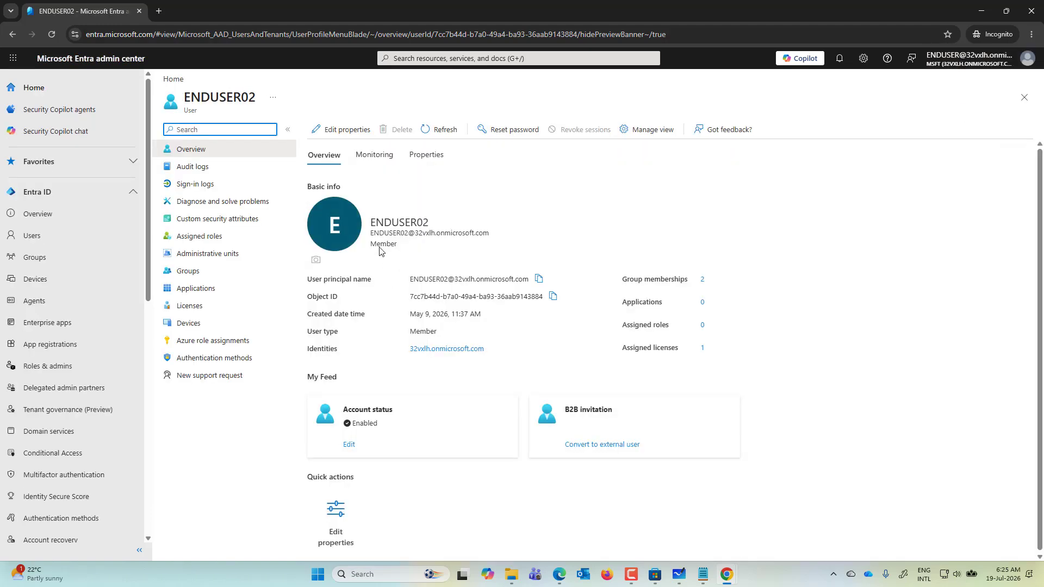
pyautogui.click(223, 260)
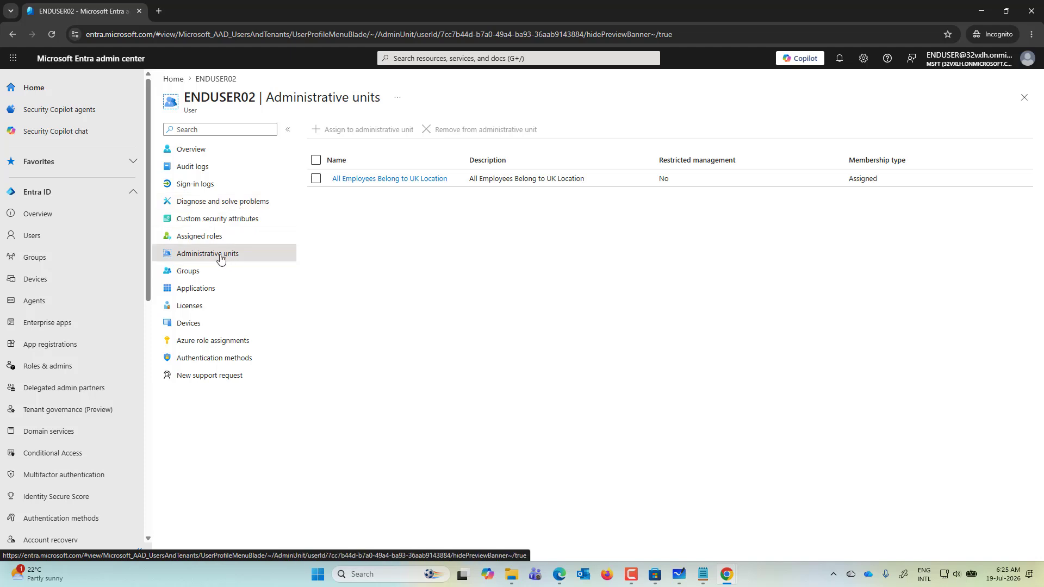
# Open ENDUSER02 from the all-users list and reset that account's password.
pyautogui.click(52, 241)
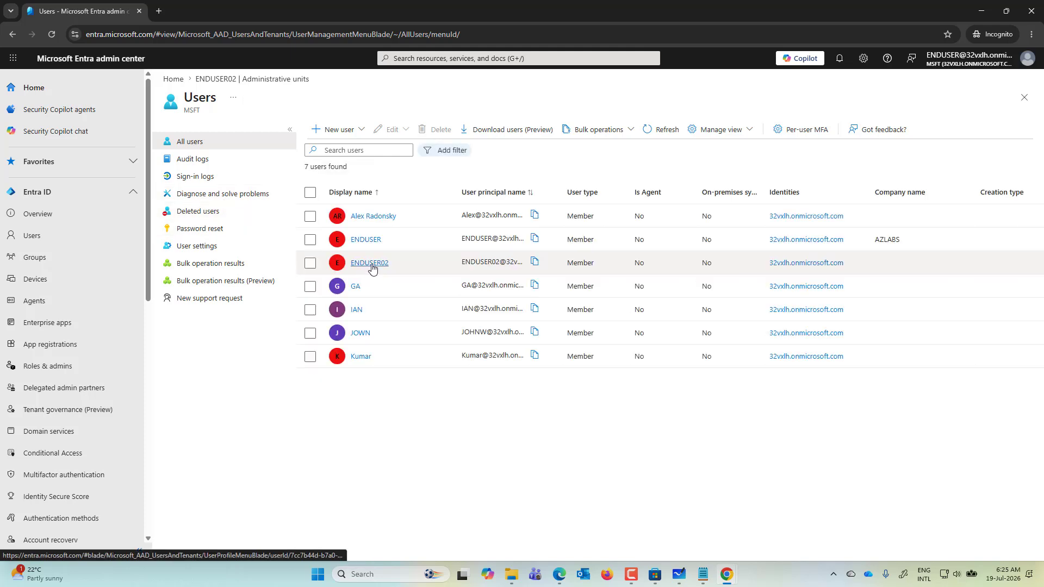
pyautogui.click(373, 266)
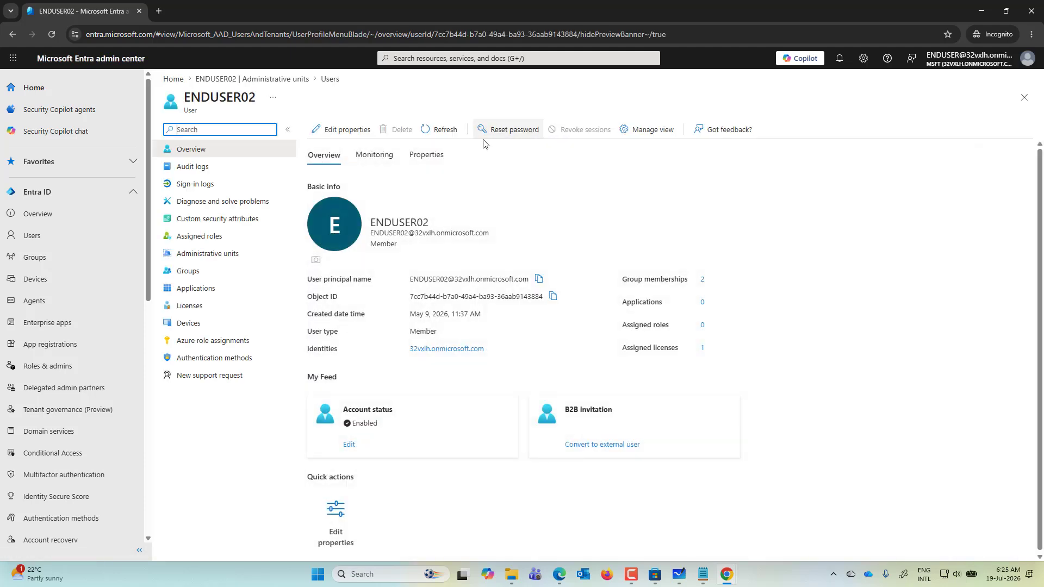
pyautogui.click(512, 132)
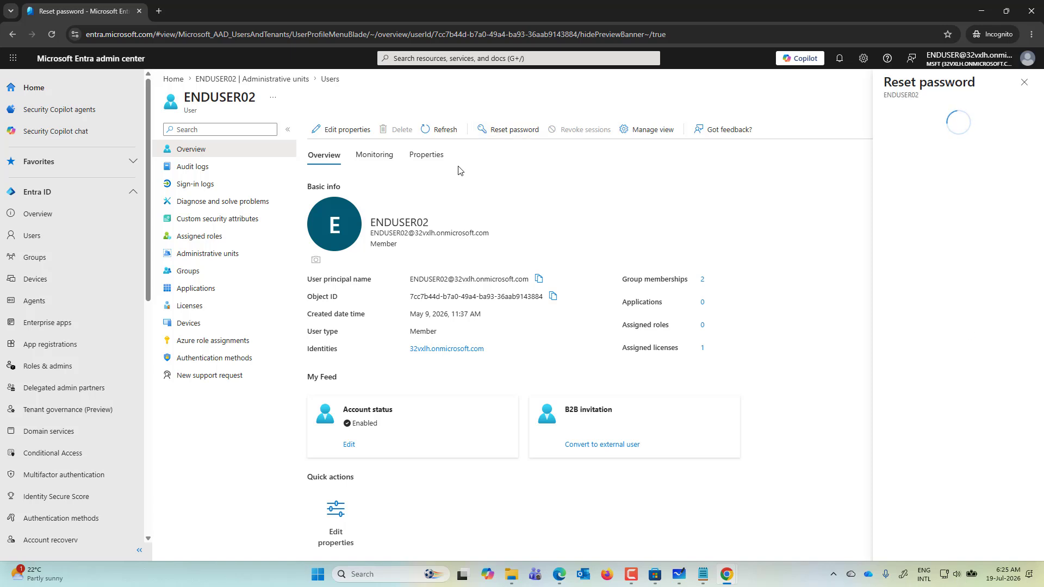
pyautogui.click(918, 169)
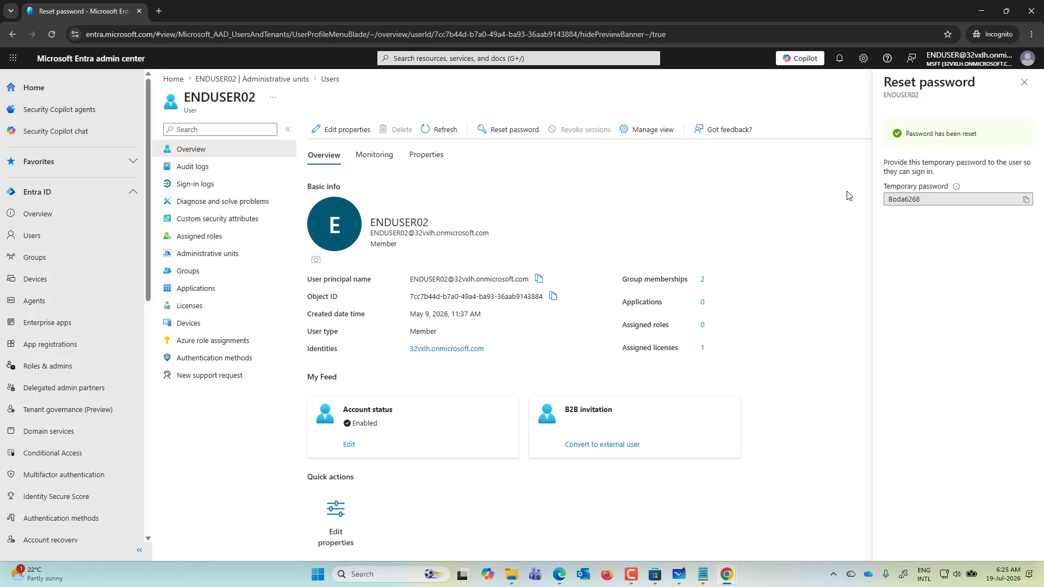
# Open the sixth user in the all-users list, who is outside the UK administrative unit, and try to reset that account's password.
pyautogui.click(282, 80)
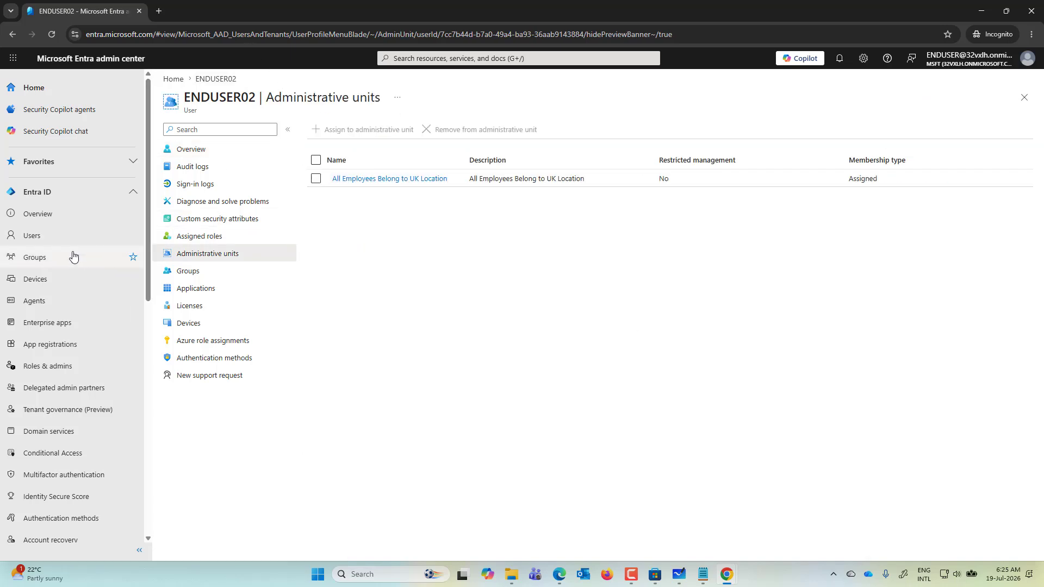
pyautogui.click(64, 239)
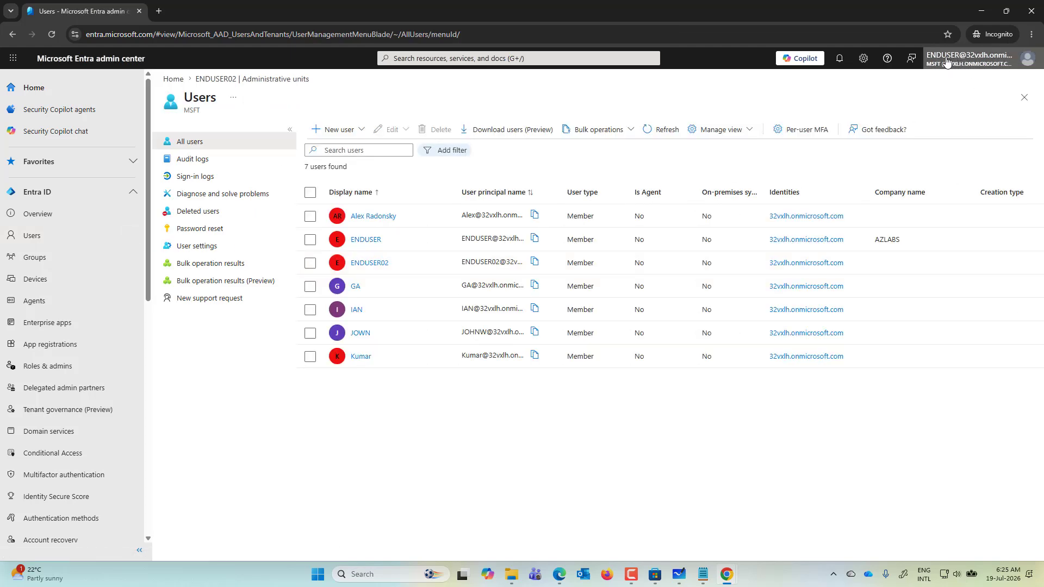
pyautogui.click(360, 334)
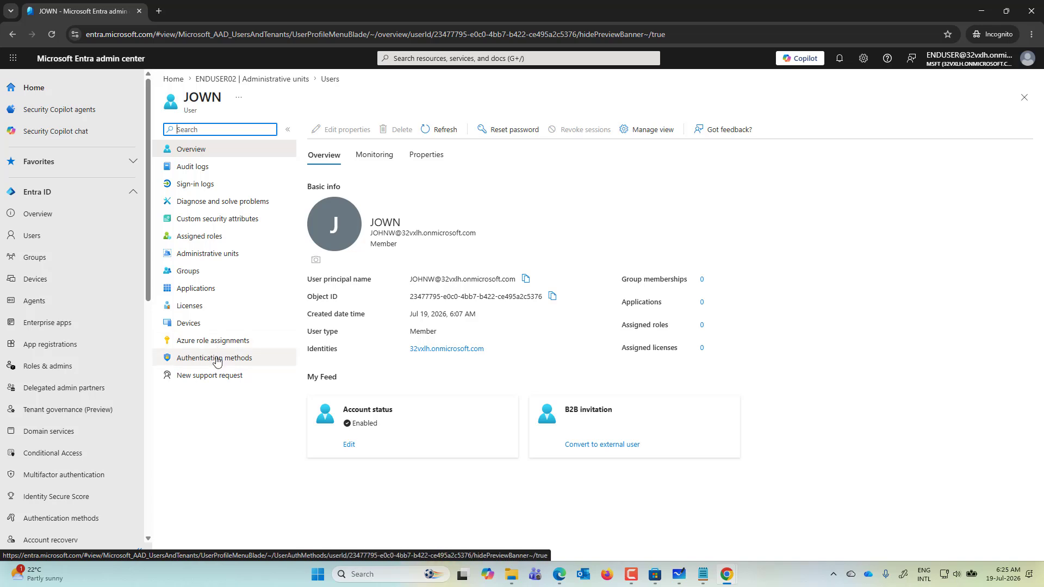
pyautogui.click(212, 255)
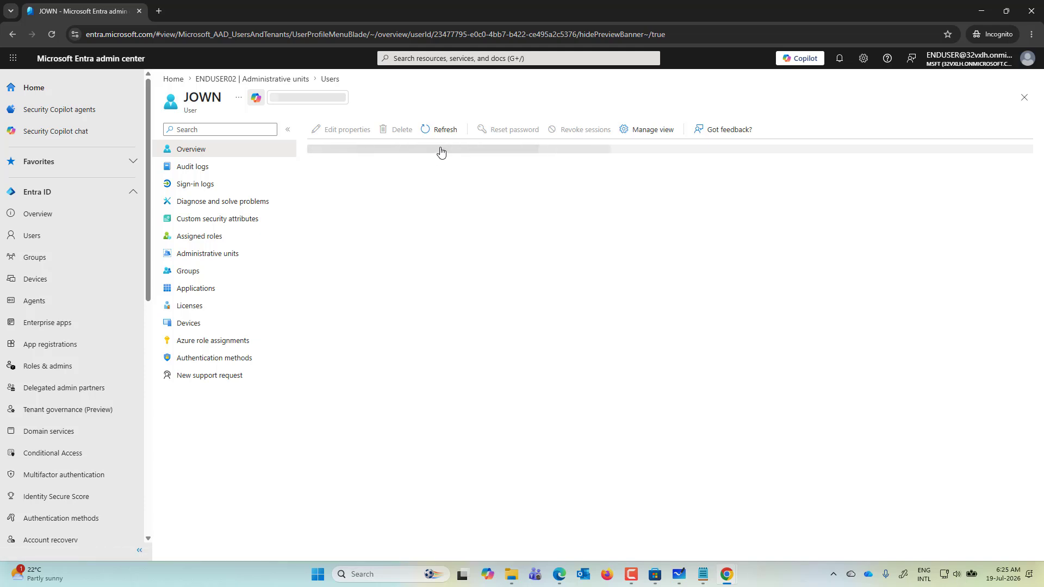
pyautogui.click(503, 133)
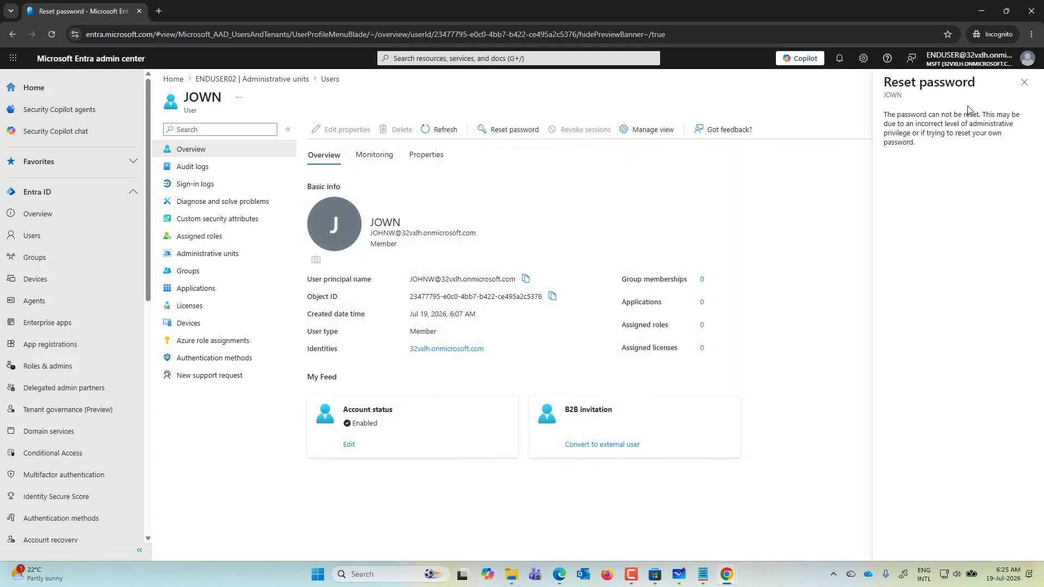